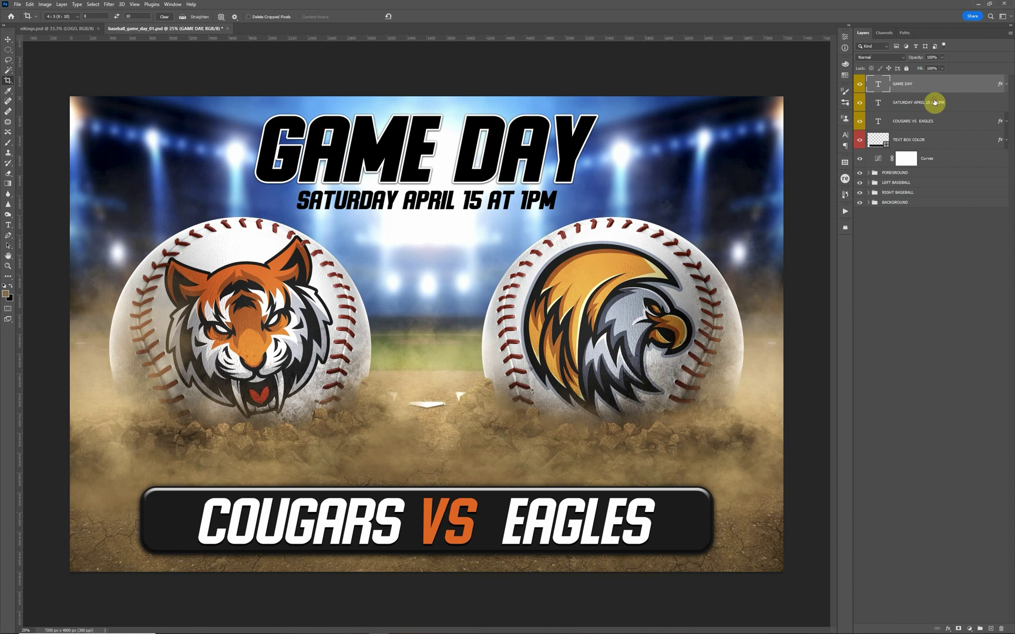
left_click(934, 102)
left_click(925, 121)
left_click(929, 103)
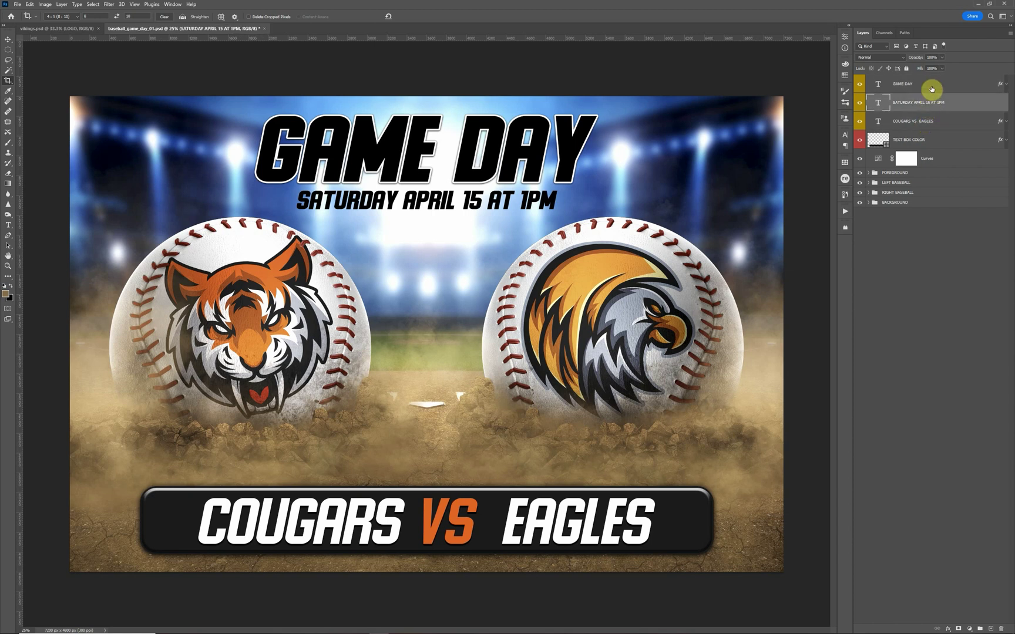
left_click(931, 88)
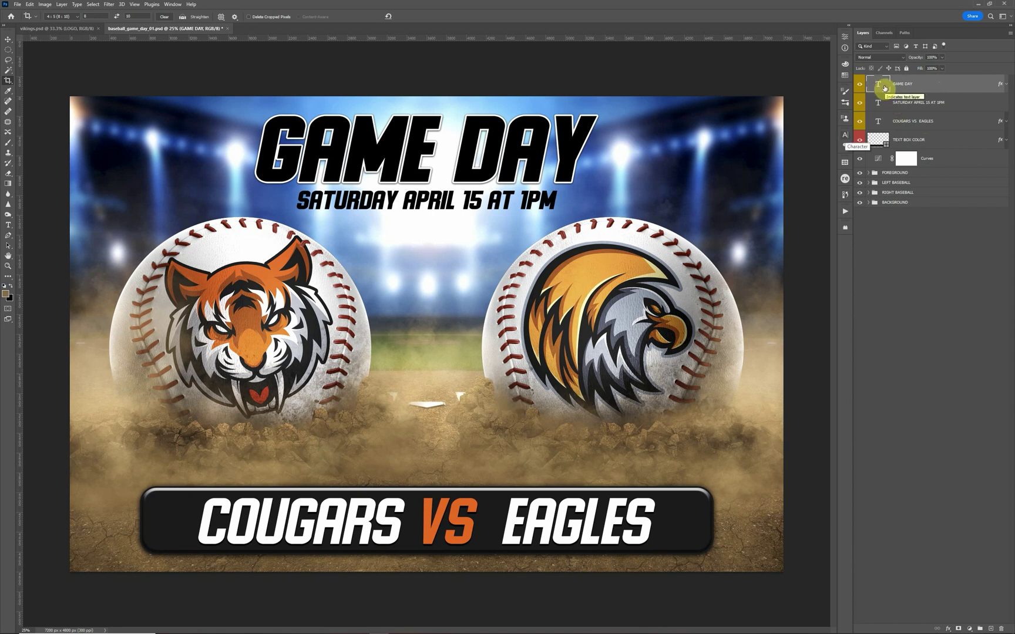
left_click(892, 120)
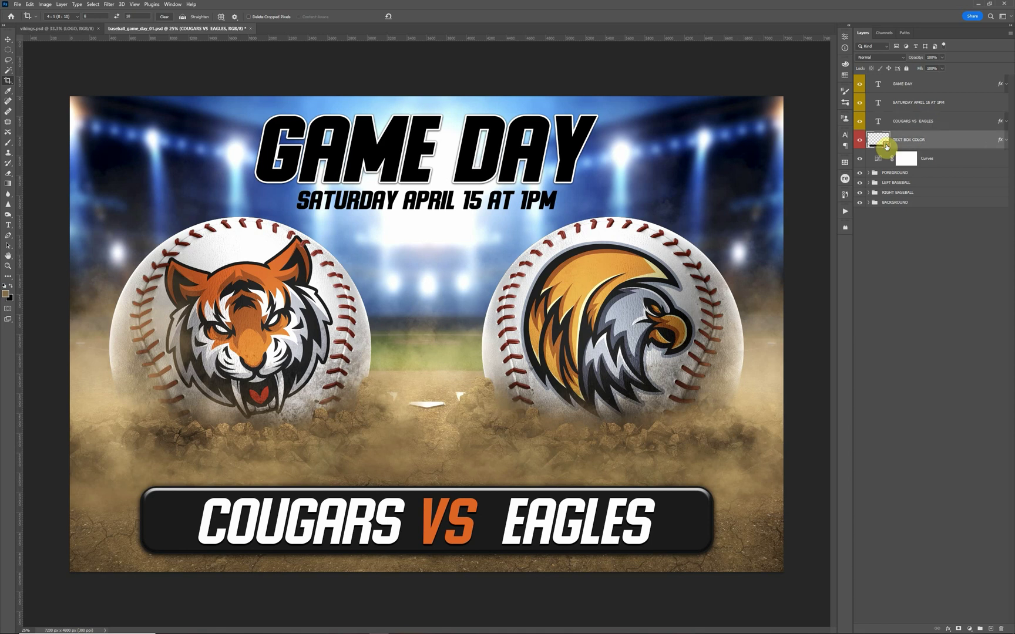
Step: Try a black fill colour on the TEXT BOX COLOR layer and discard it
double_click(886, 146)
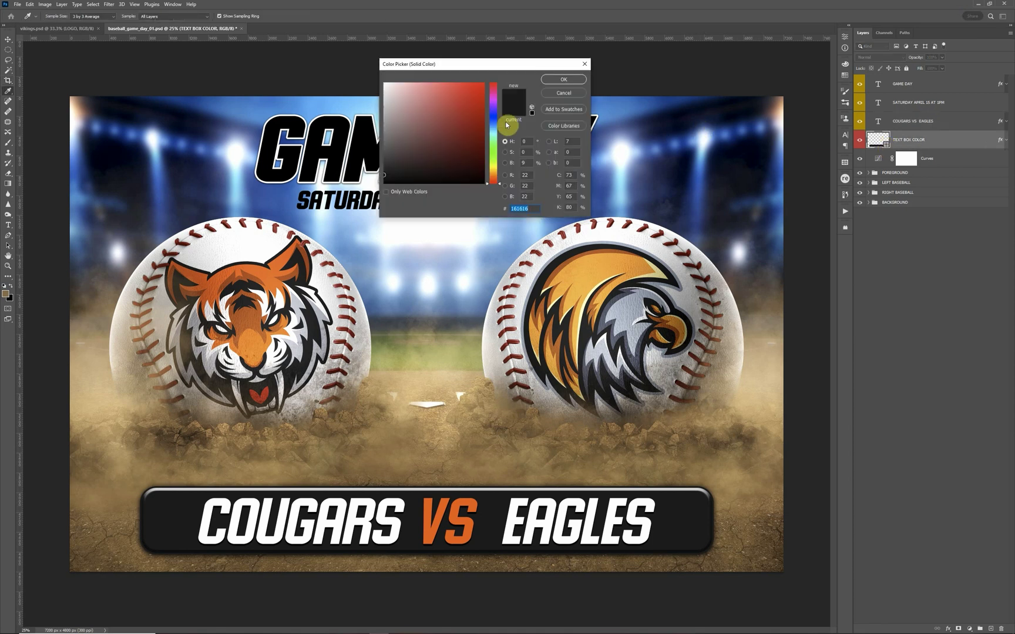
left_click(475, 129)
mouse_move(474, 129)
left_mouse_down()
mouse_move(485, 111)
mouse_move(387, 185)
left_mouse_up()
left_click(493, 112)
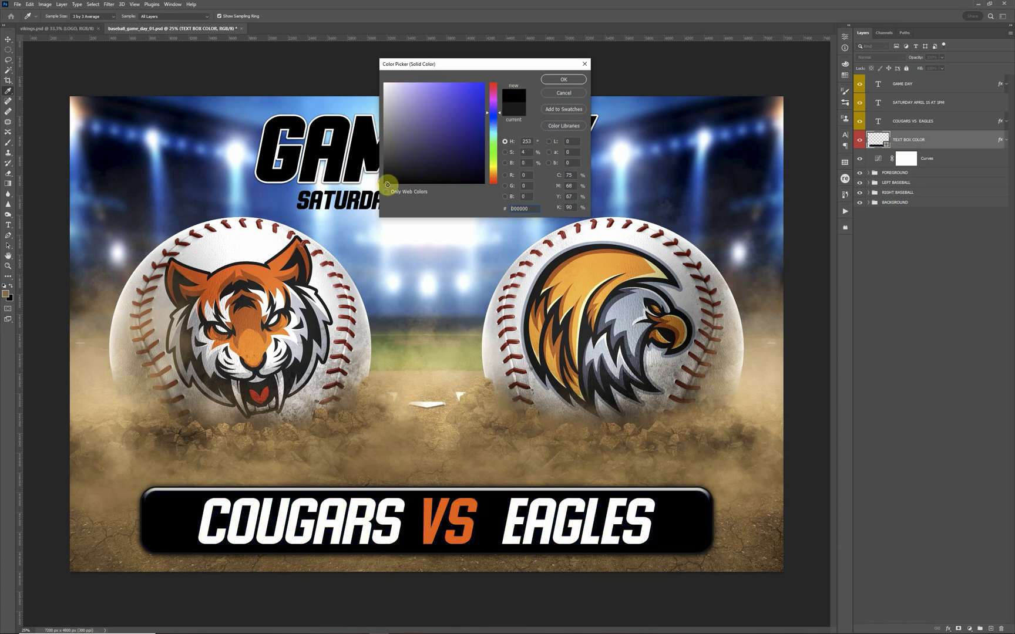
left_click(563, 94)
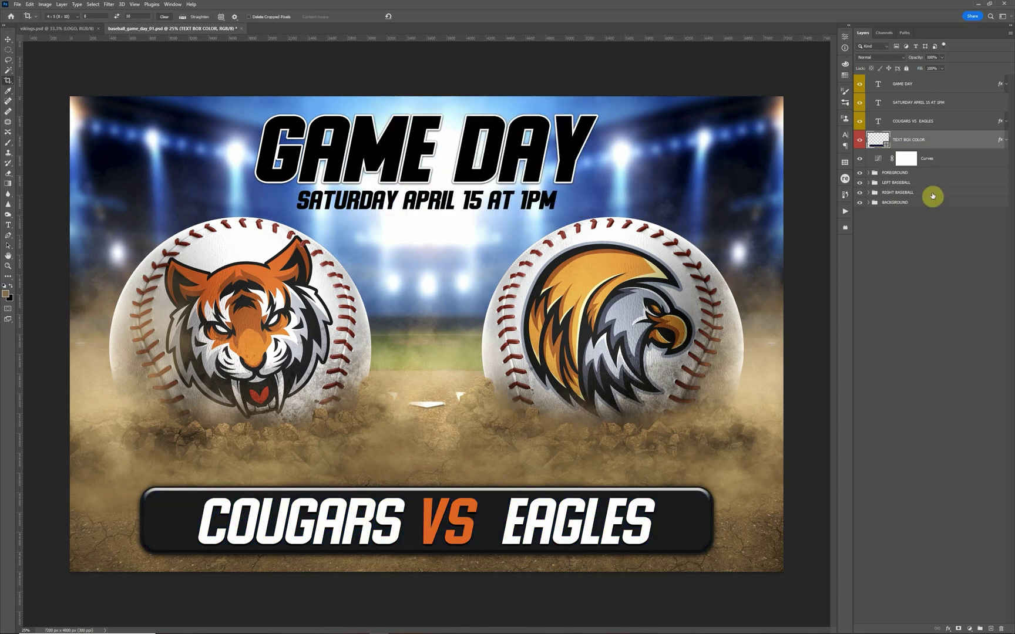
Step: Try a white stroke in the TEXT BOX COLOR layer's style and discard the change
double_click(999, 141)
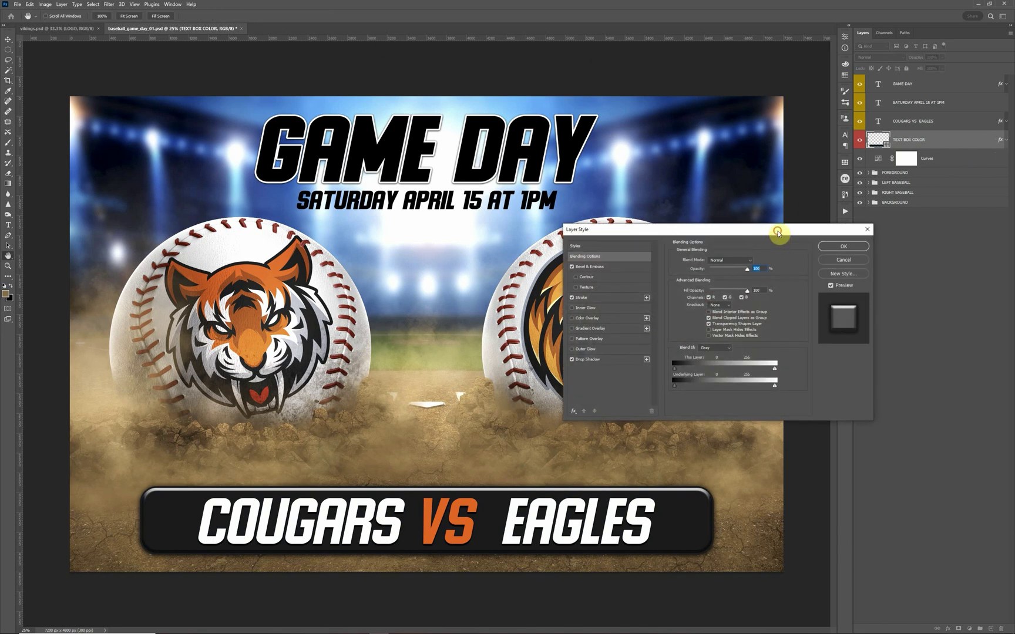
left_click_drag(782, 233, 662, 172)
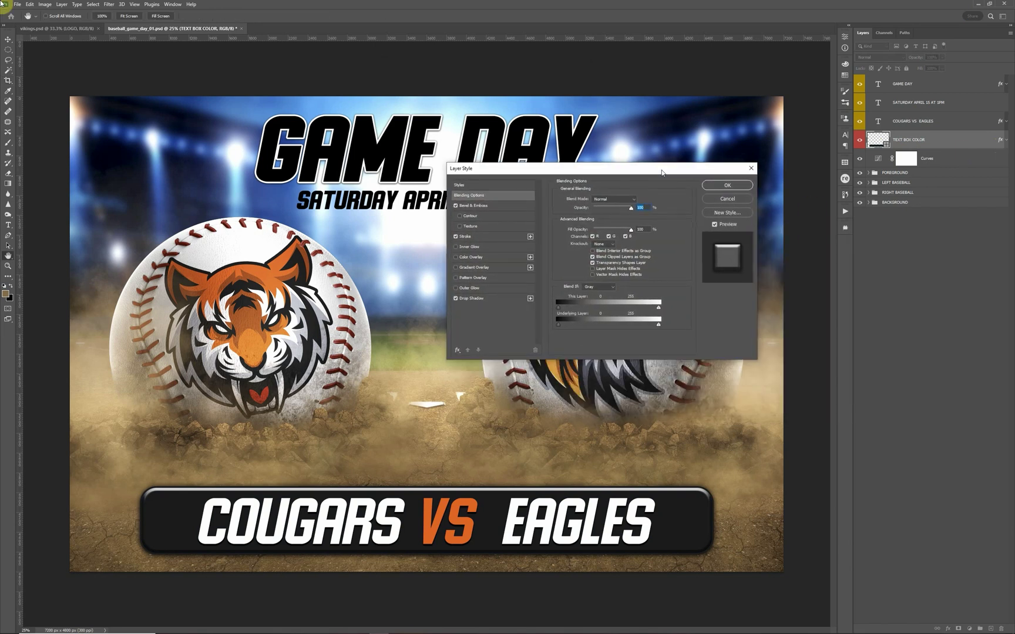
left_click(466, 238)
left_click(576, 259)
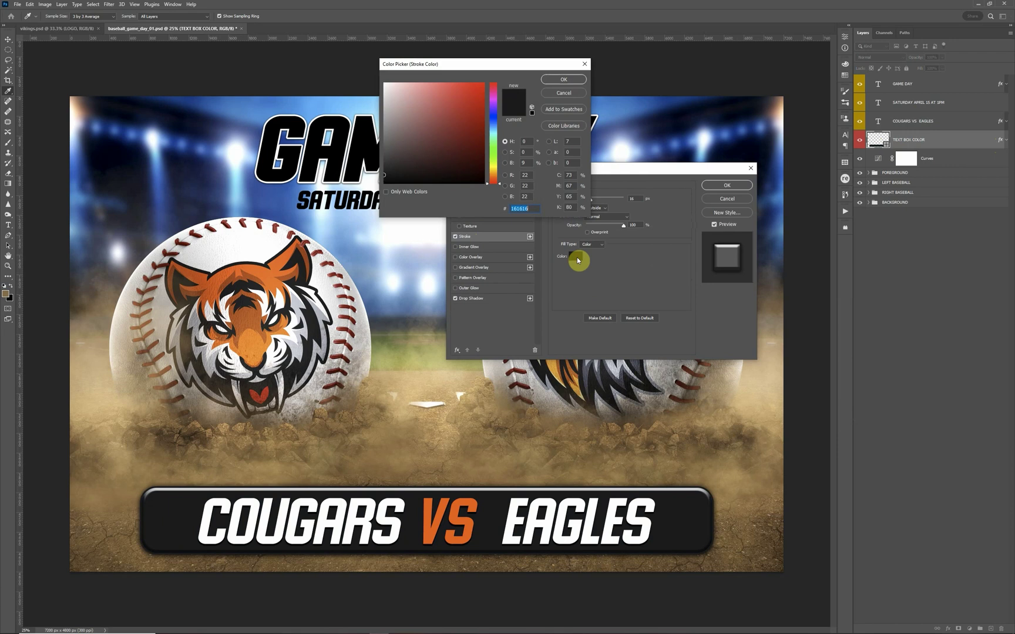
left_click_drag(414, 118, 369, 71)
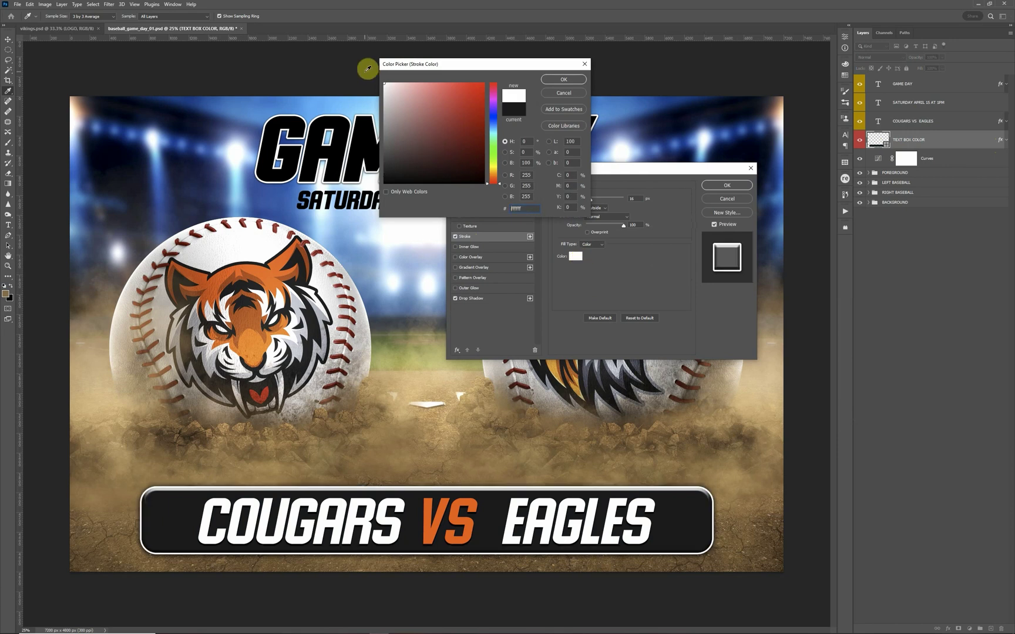
left_click(565, 93)
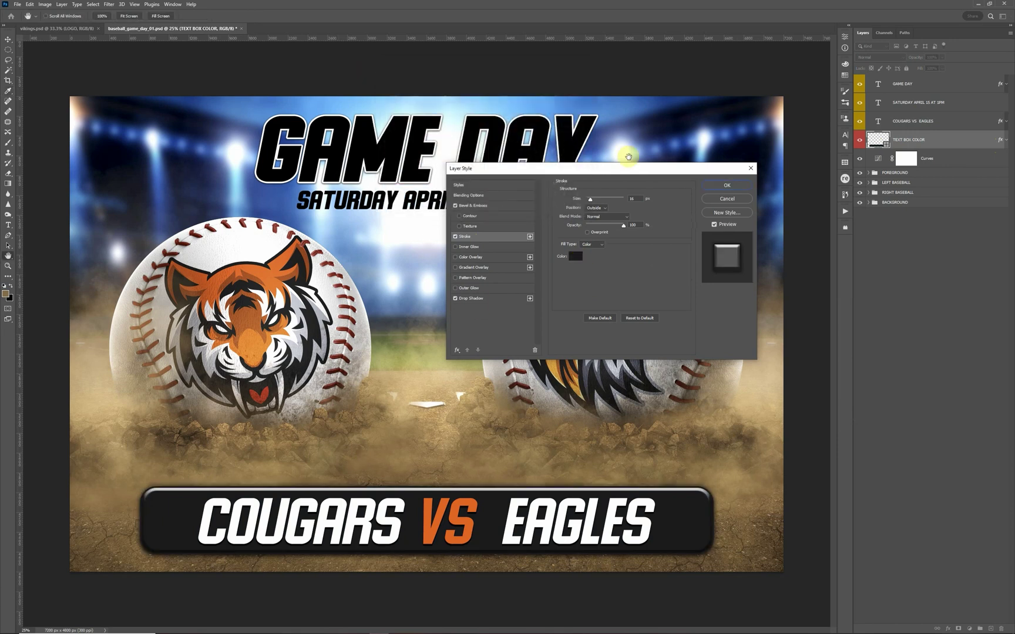
left_click(728, 201)
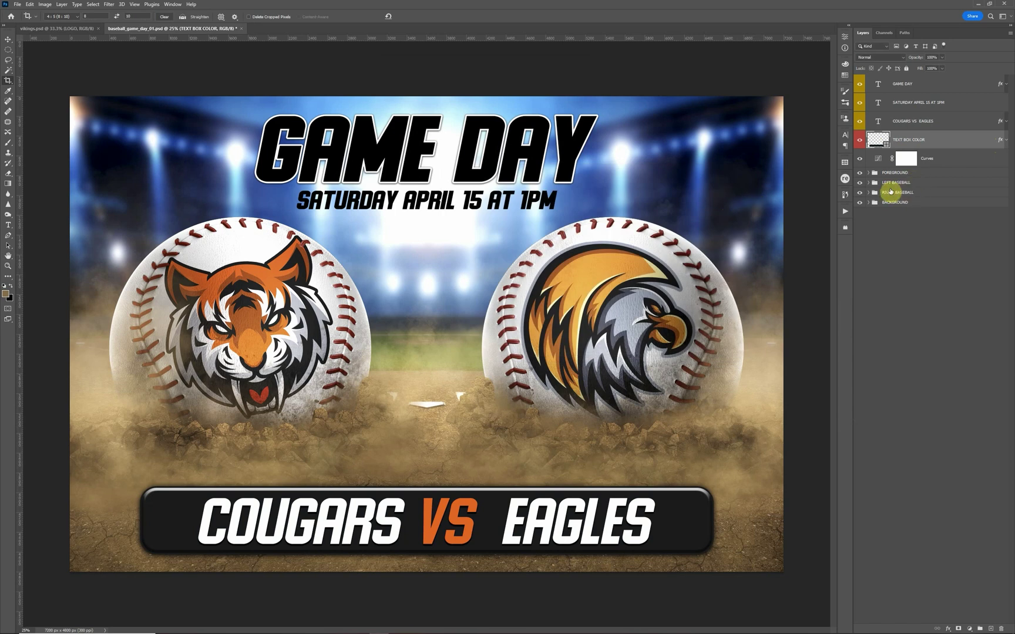
Step: Open the contents of the CHANGE LOGO HERE smart object inside the LEFT BASEBALL group
left_click(868, 183)
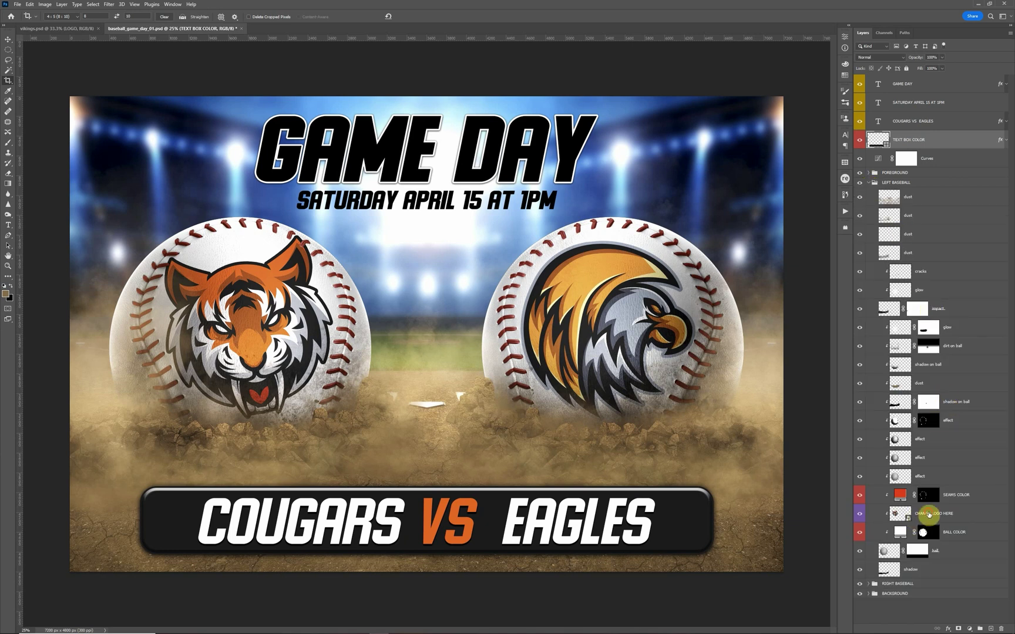
left_click(881, 522)
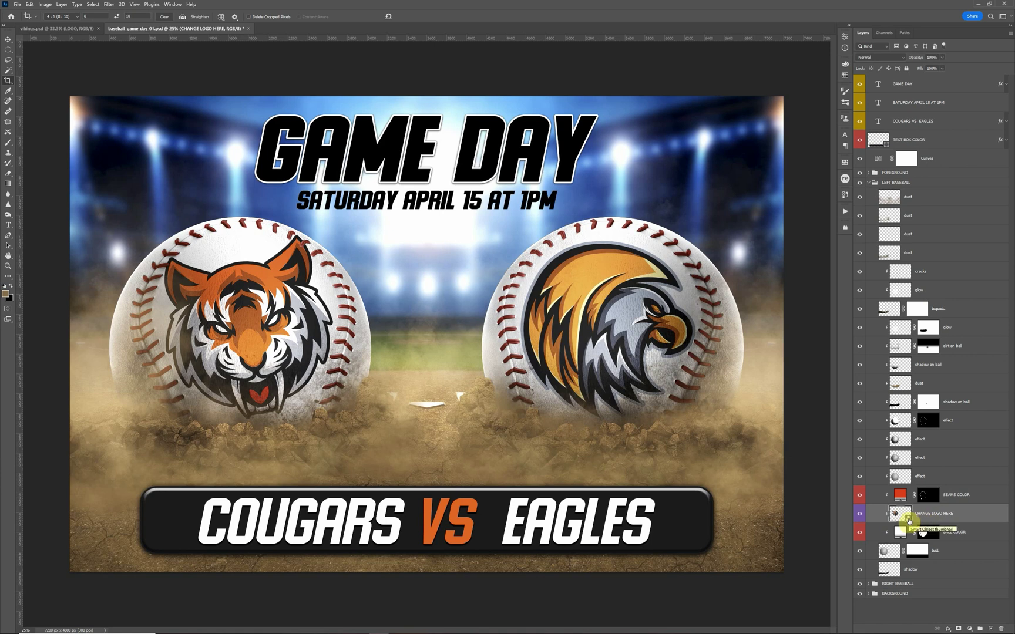
double_click(908, 520)
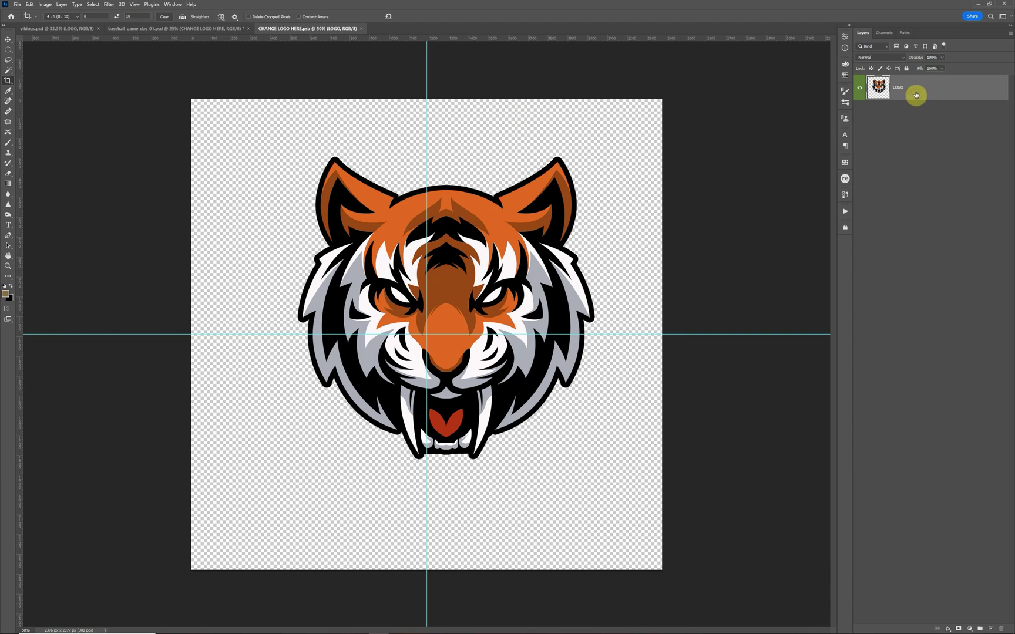
Step: Hide the tiger logo and copy the Viking LOGO layer from vikings.psd into CHANGE LOGO HERE.psb, centred on the canvas
left_click(860, 91)
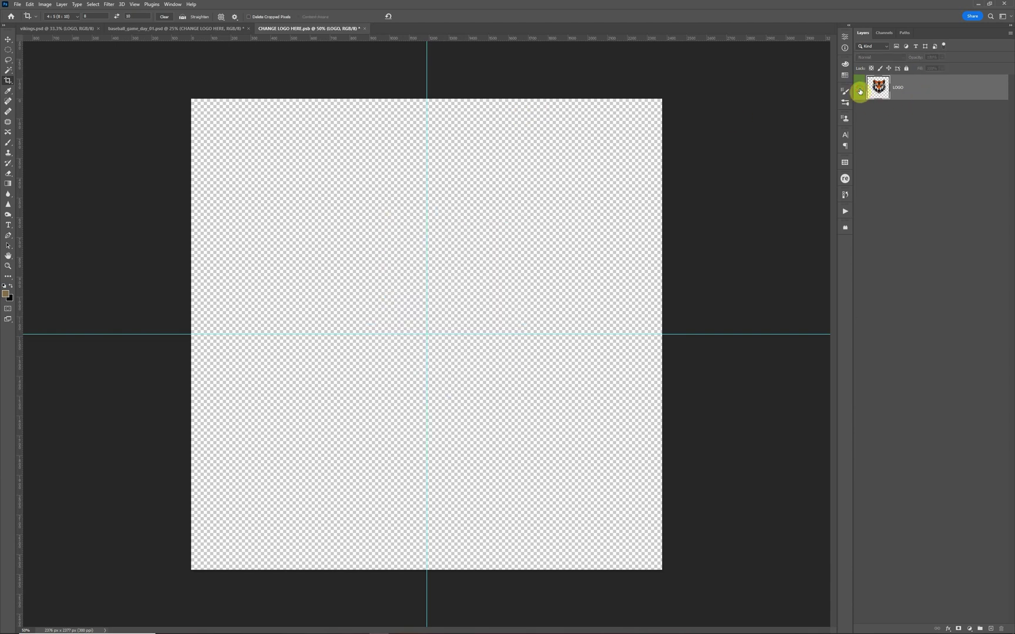
left_click(67, 29)
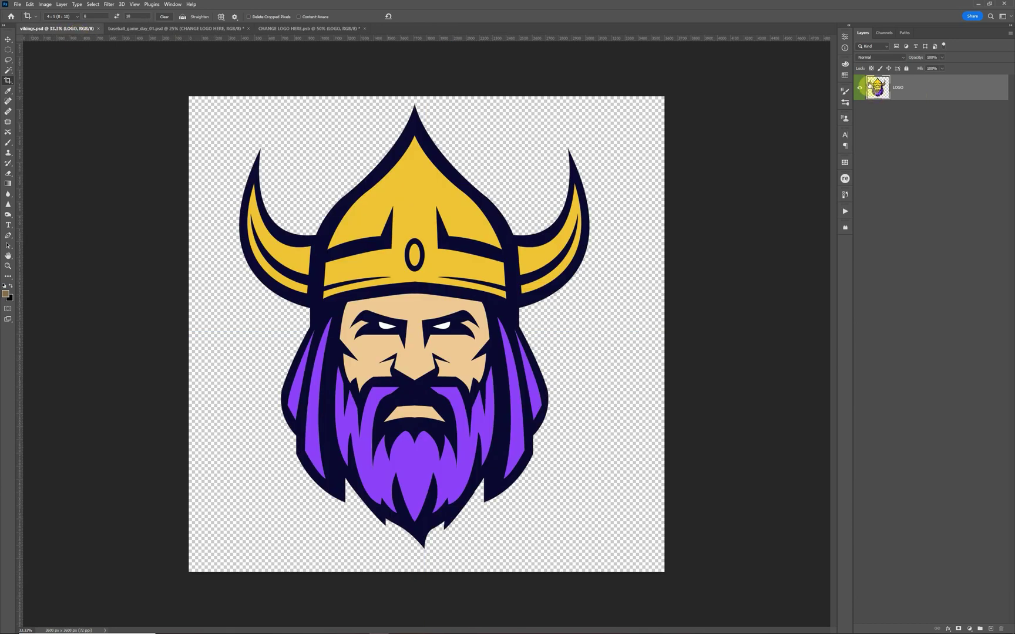
left_click_drag(877, 91, 411, 201)
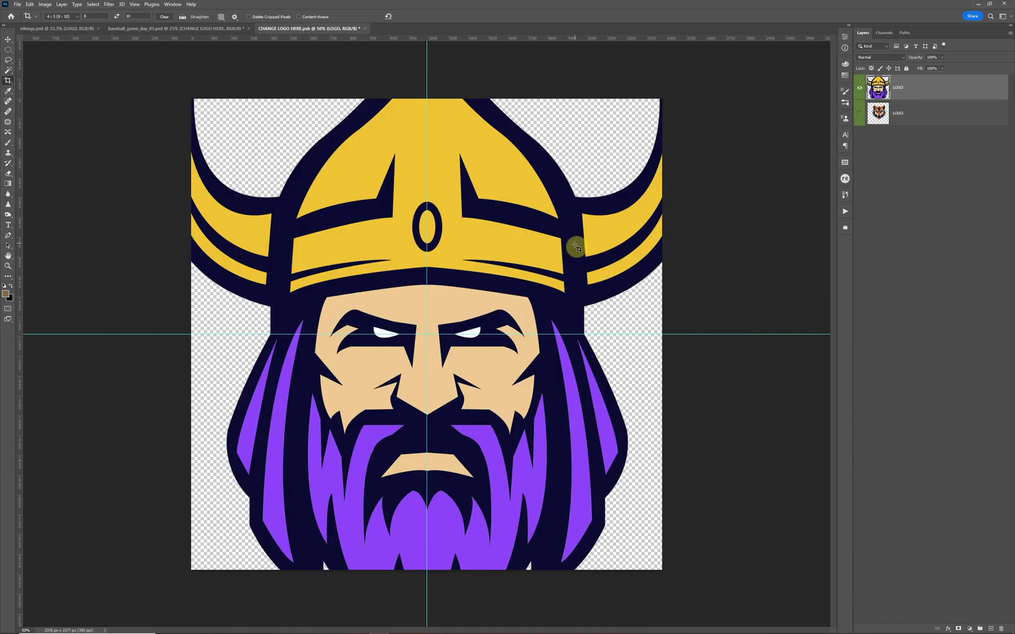
Step: Scale the Viking logo proportionally to about 66.6% so it fits inside the square canvas
key("ctrl+t")
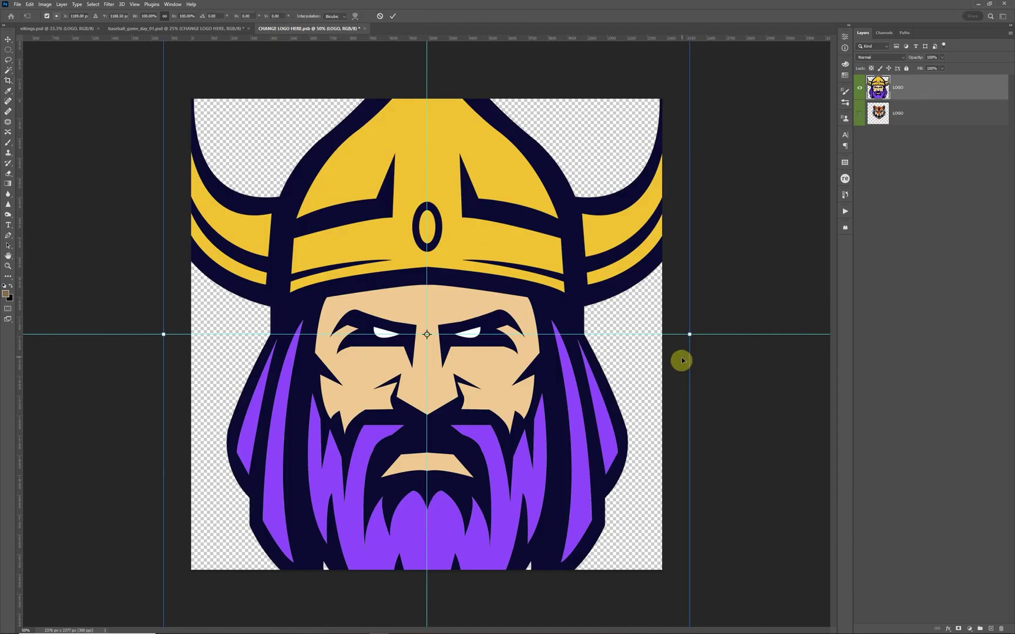
left_click_drag(690, 336, 604, 351)
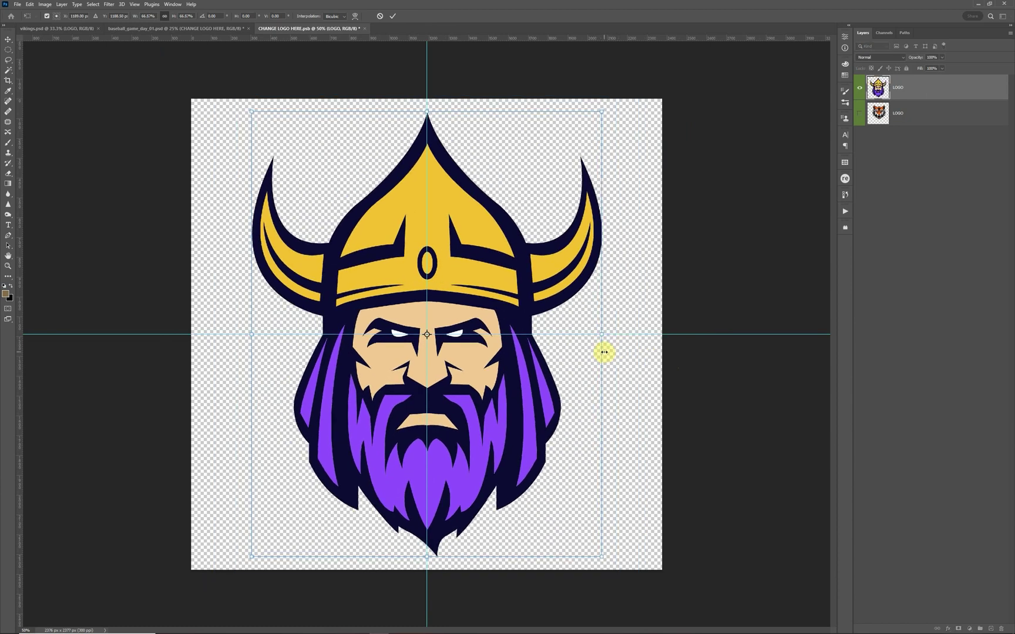
key("Return")
key("c")
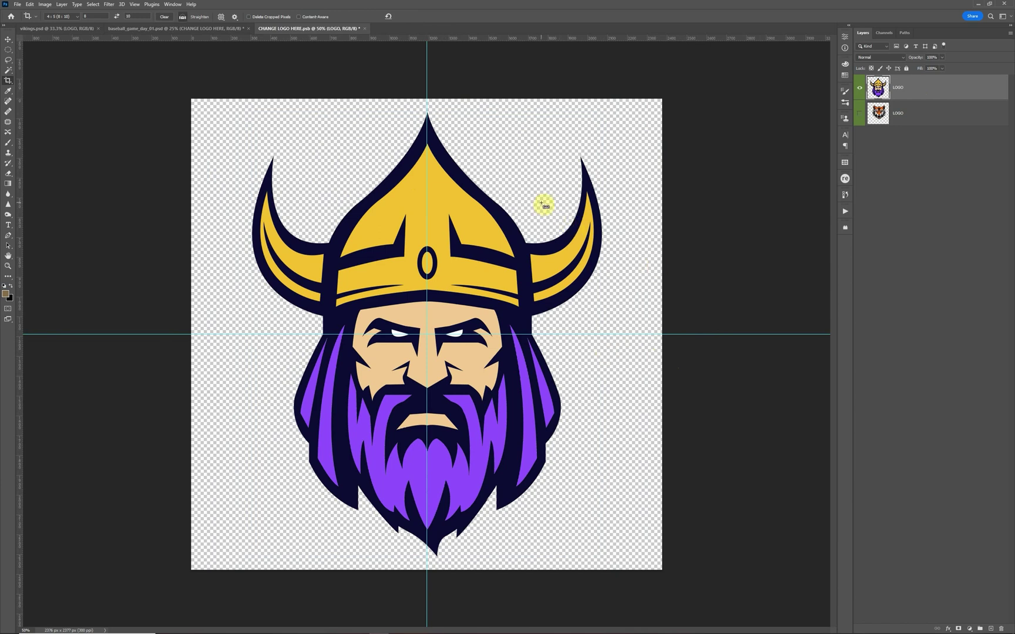
Step: Save the smart object contents and close vikings.psd, returning to the baseball_game_day_01.psd poster
key("ctrl+s")
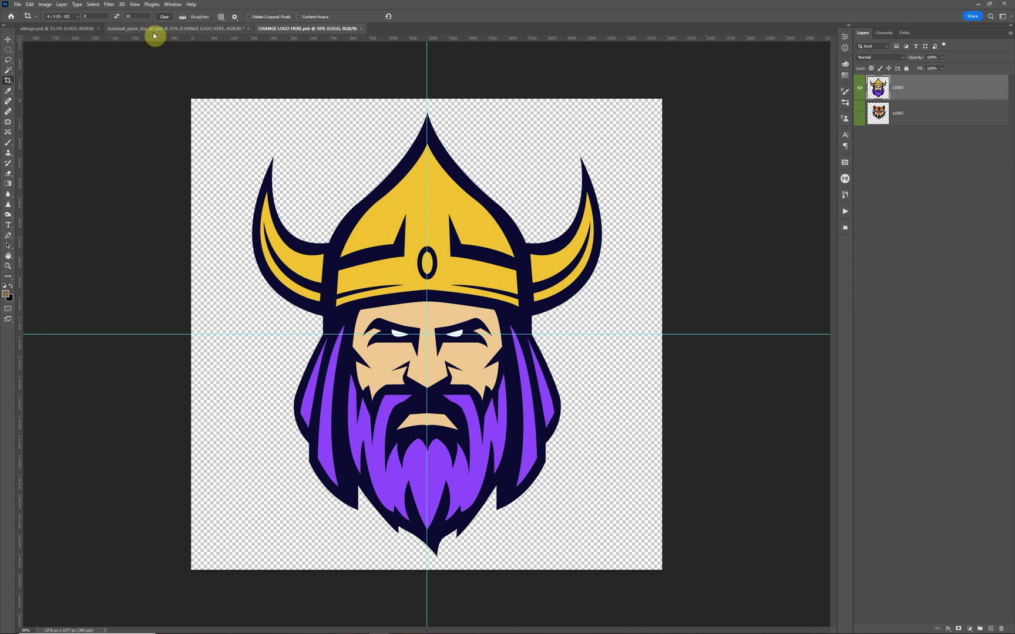
left_click(98, 28)
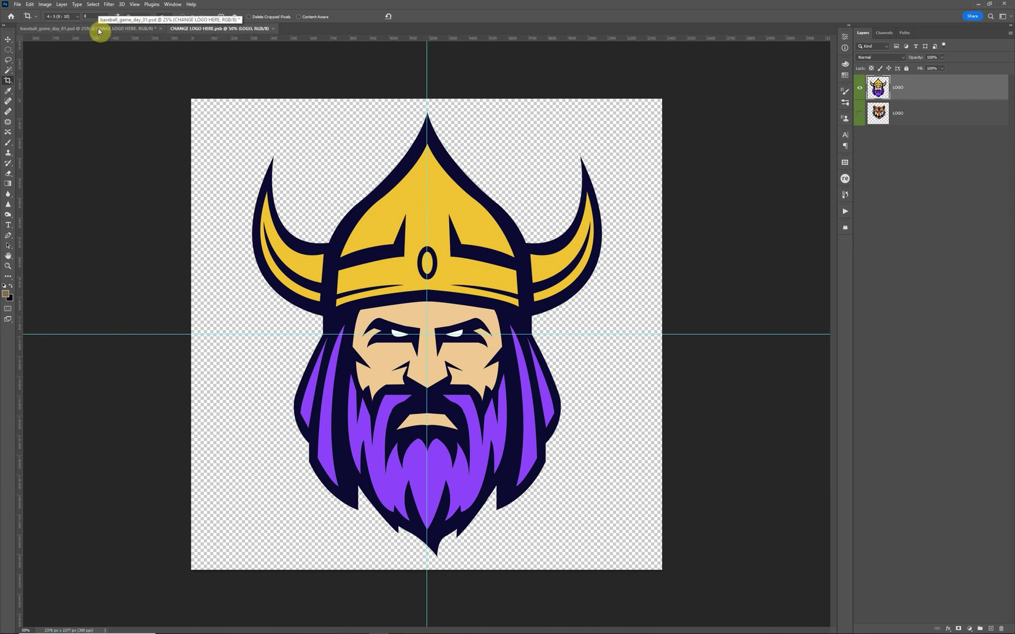
left_click(99, 28)
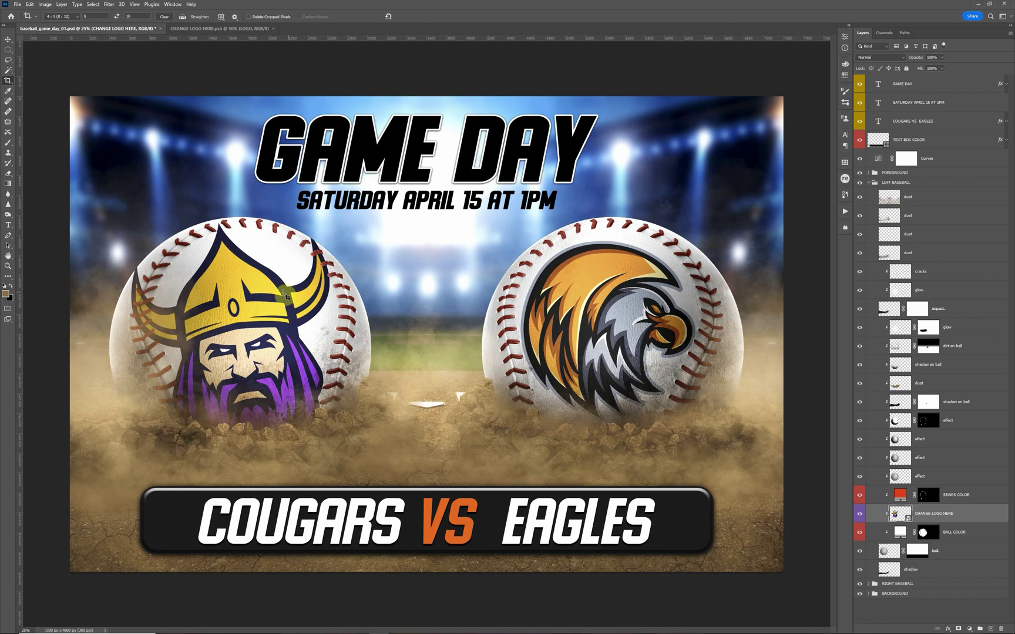
Step: Shrink the Viking logo slightly around its centre in CHANGE LOGO HERE.psb, save it and check it on the poster
left_click(239, 28)
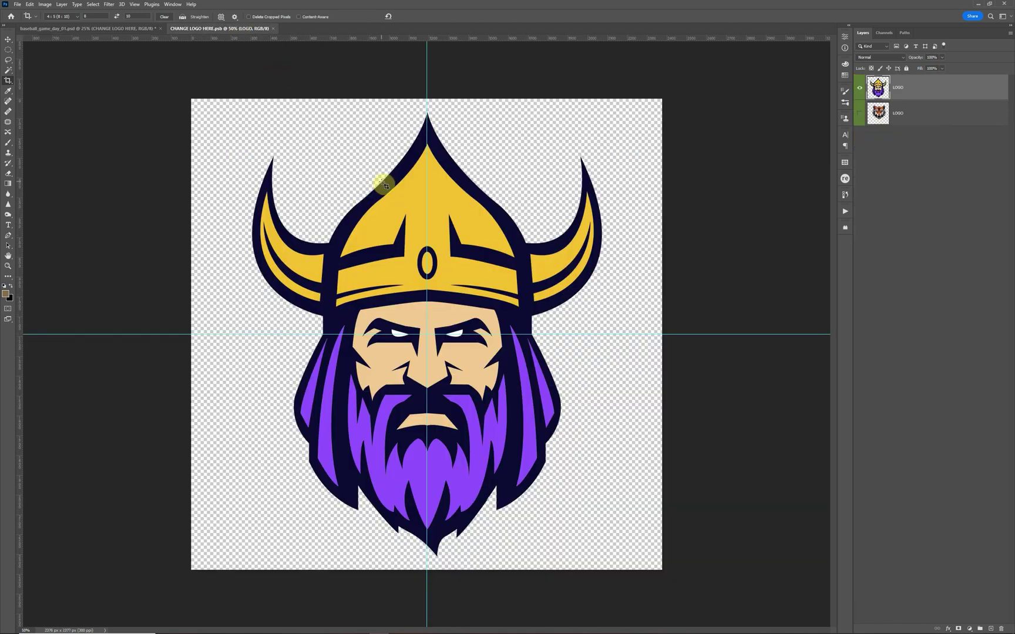
key("ctrl+t")
left_click_drag(601, 112, 591, 122)
key("Return")
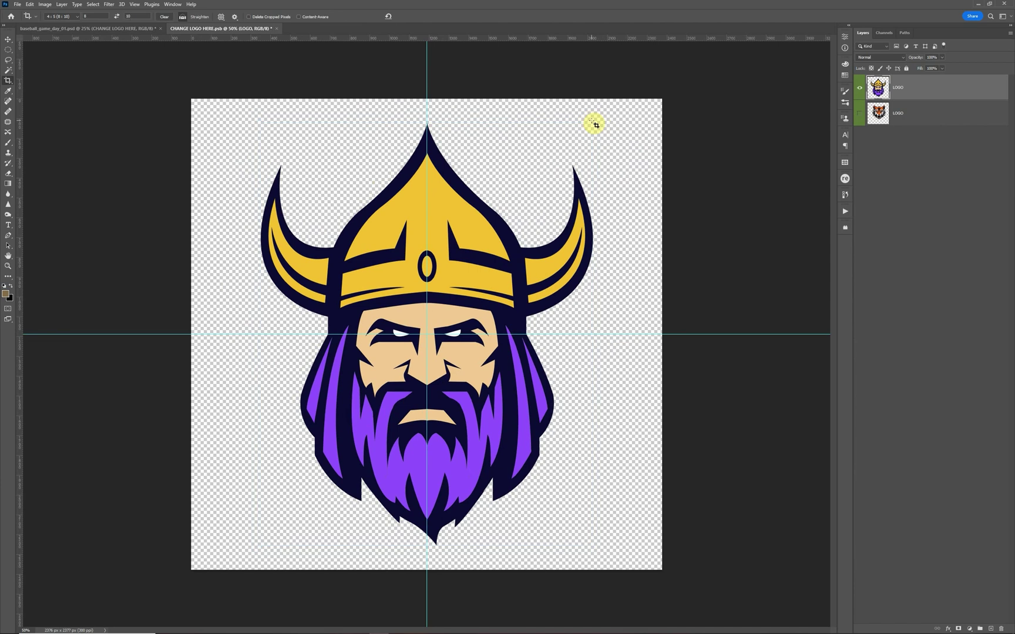
key("c")
left_click(135, 27)
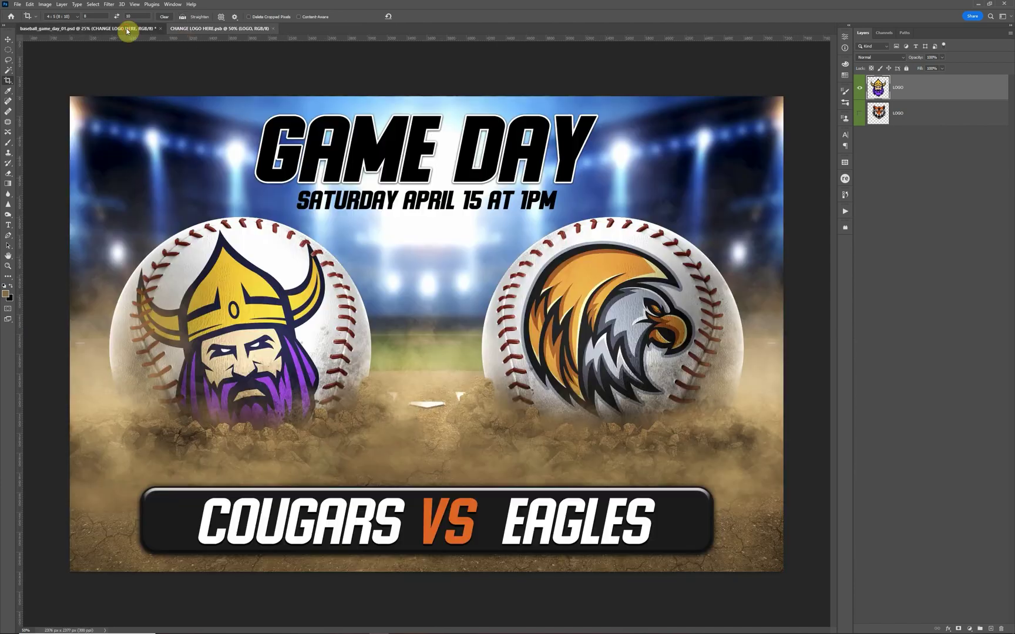
Step: Move the Viking logo up until the helmet tip meets the canvas's upper edge, save it and check the poster
left_click(244, 28)
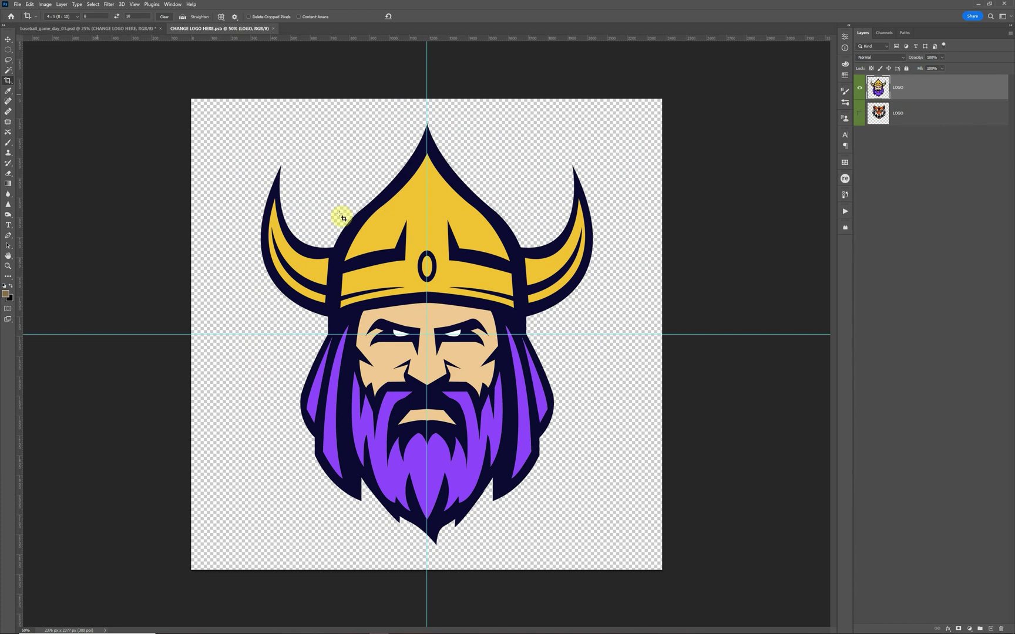
left_click(8, 38)
left_click_drag(457, 295, 461, 262)
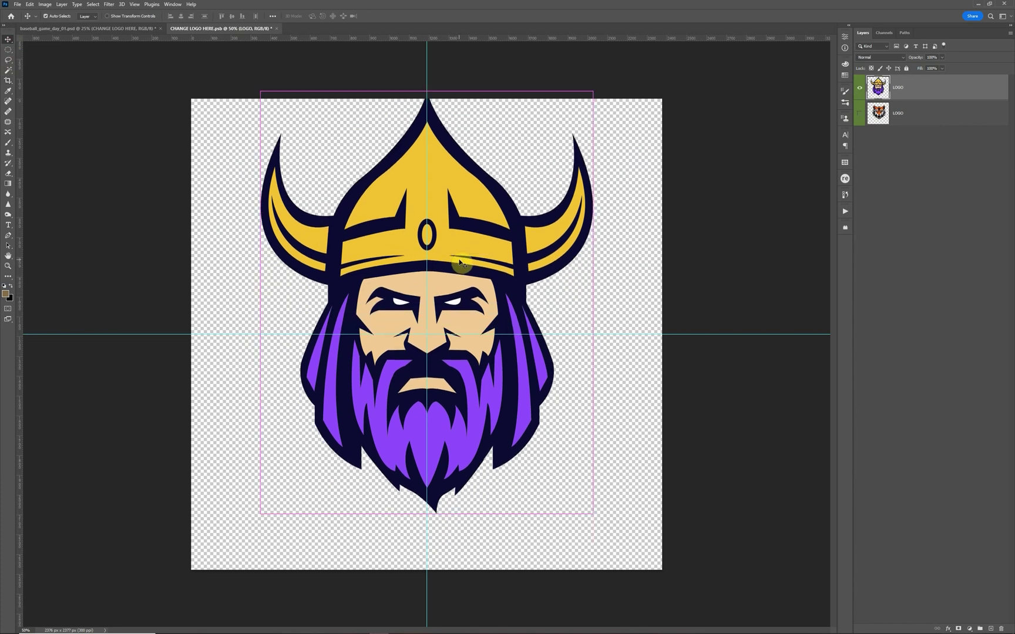
left_click(129, 29)
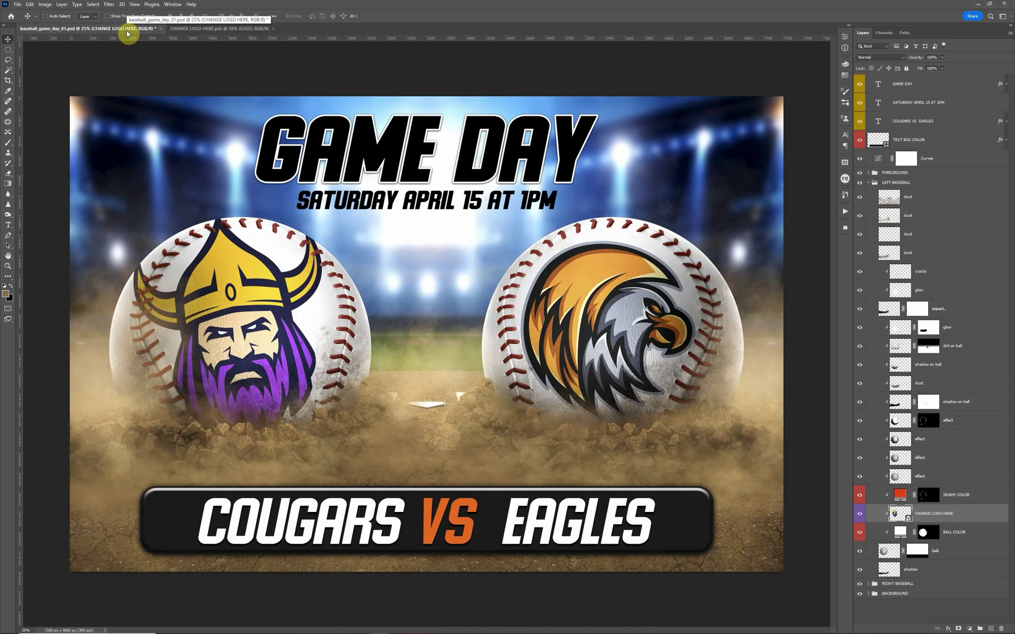
Step: Shift the Viking logo slightly to the right in CHANGE LOGO HERE.psb in two small moves, saving and checking the poster each time
left_click(234, 29)
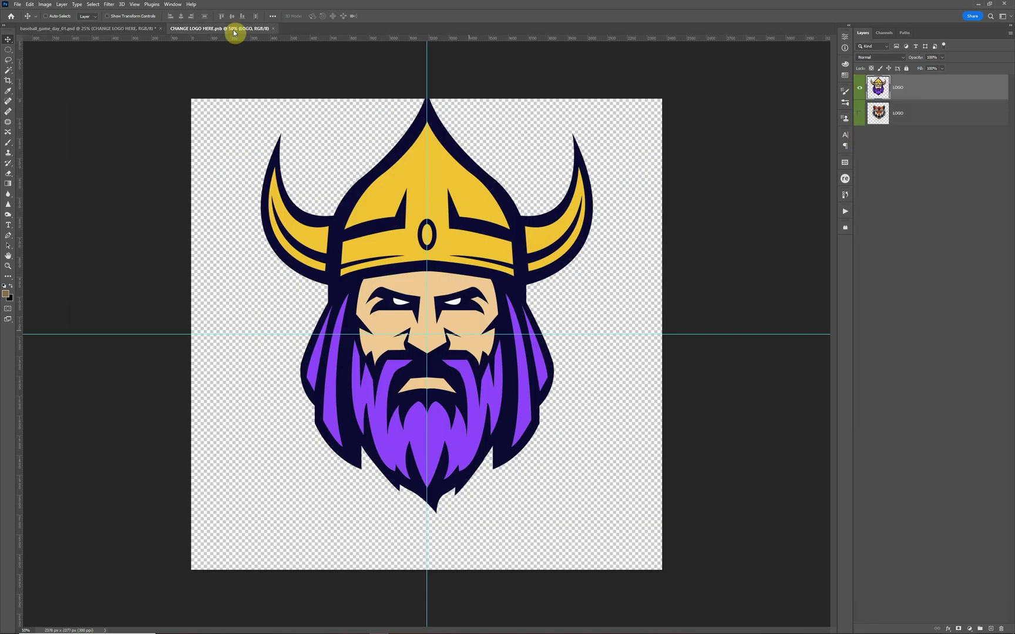
left_click_drag(473, 317, 479, 320)
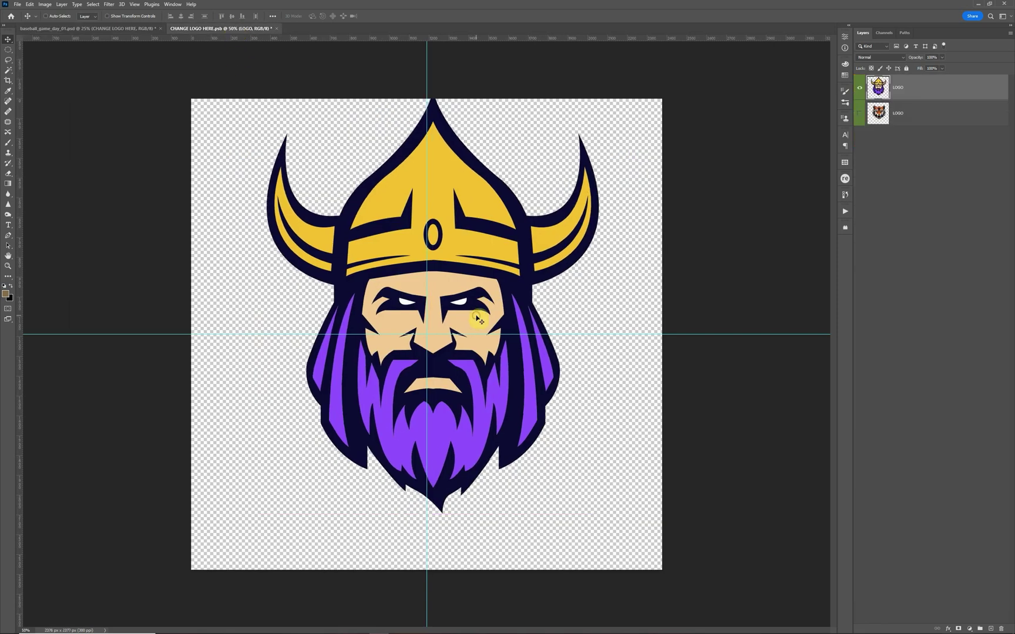
key("ctrl+s")
key("ctrl+Tab")
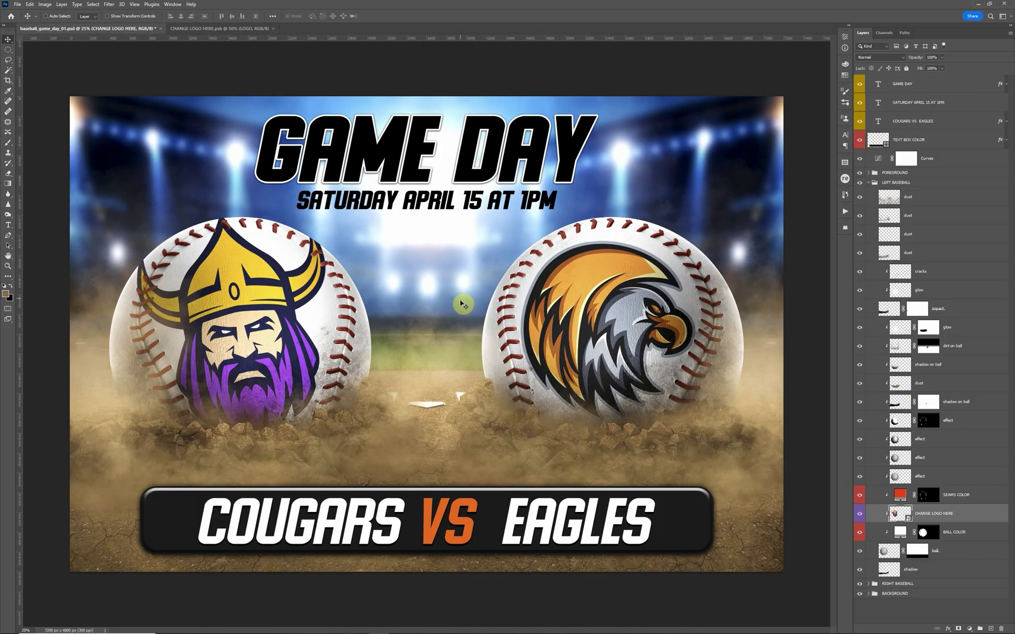
key("ctrl+Tab")
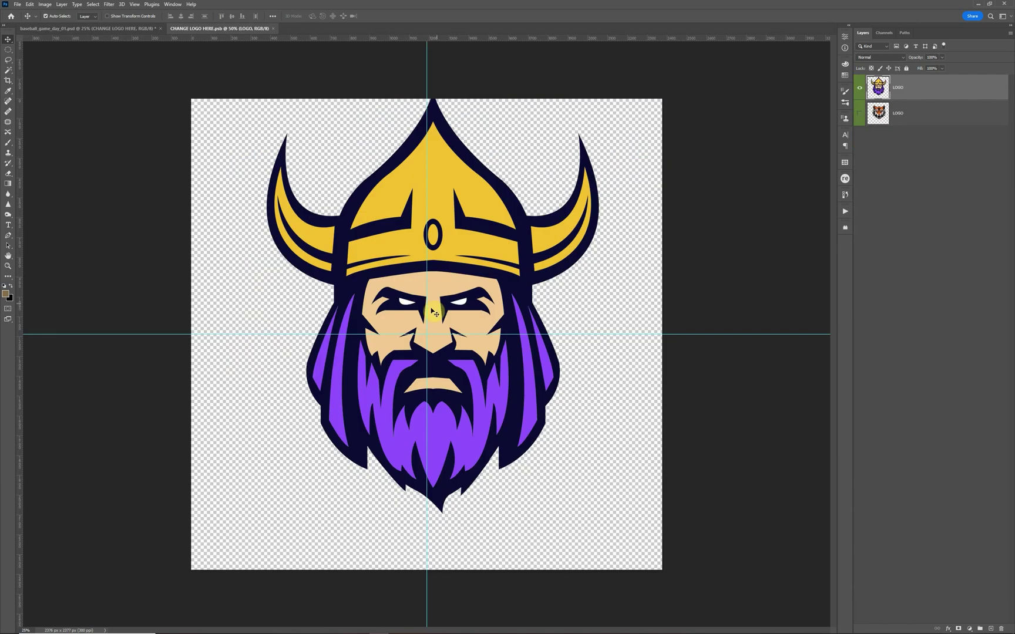
left_click_drag(455, 302, 461, 301)
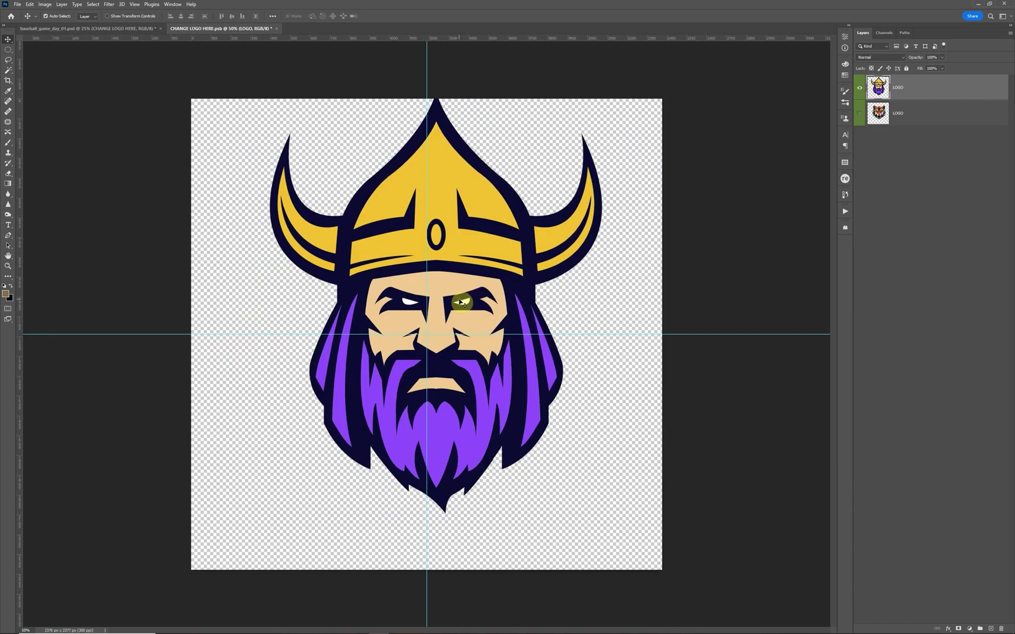
key("ctrl+s")
key("ctrl+Tab")
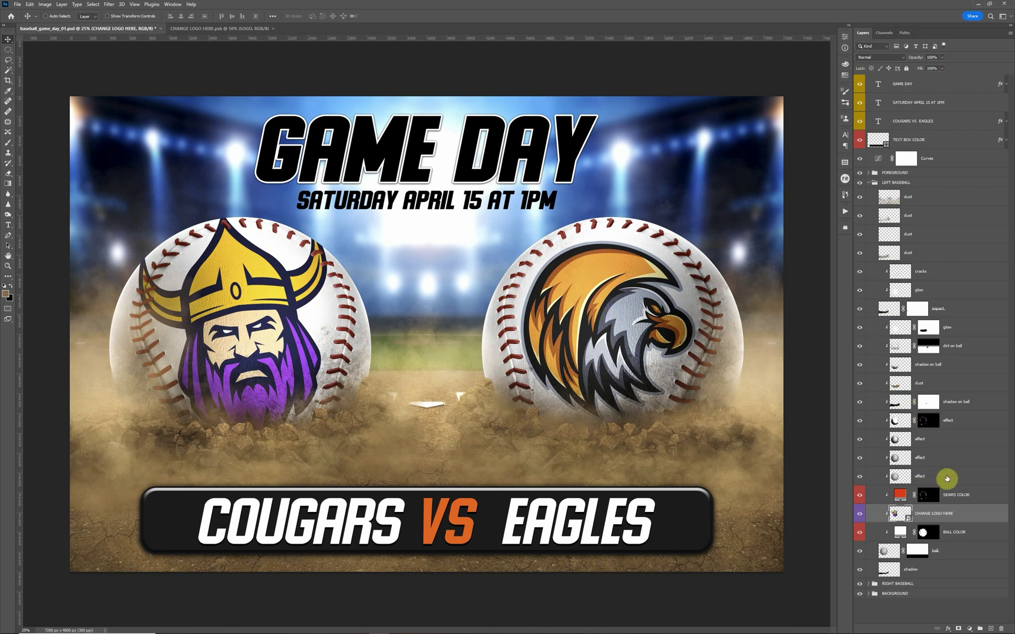
Step: Change the left baseball's BALL COLOR fill to a bright softball yellow
left_click(947, 478)
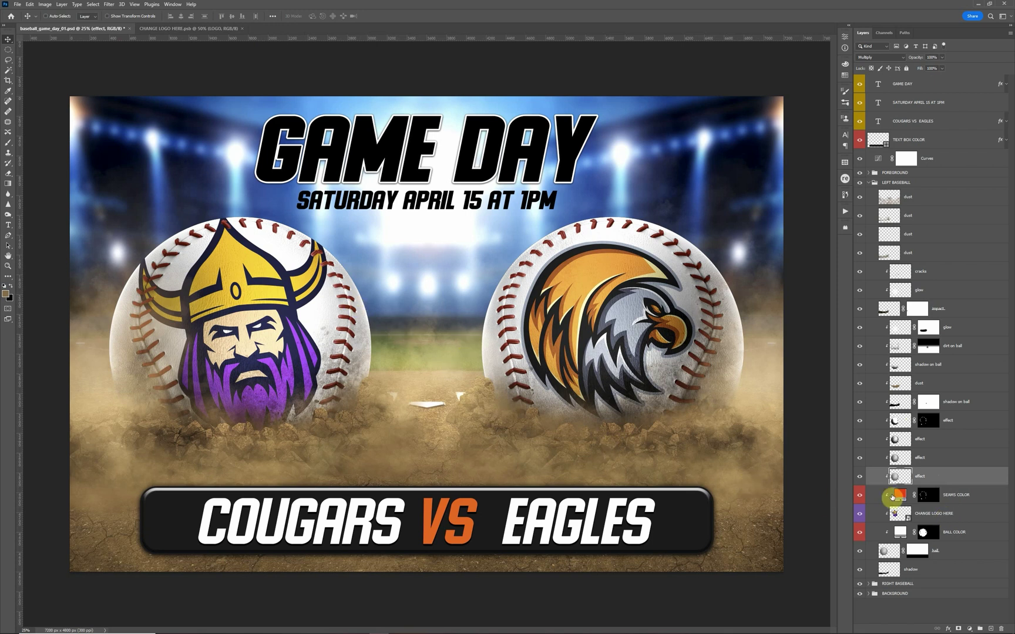
left_click(900, 535)
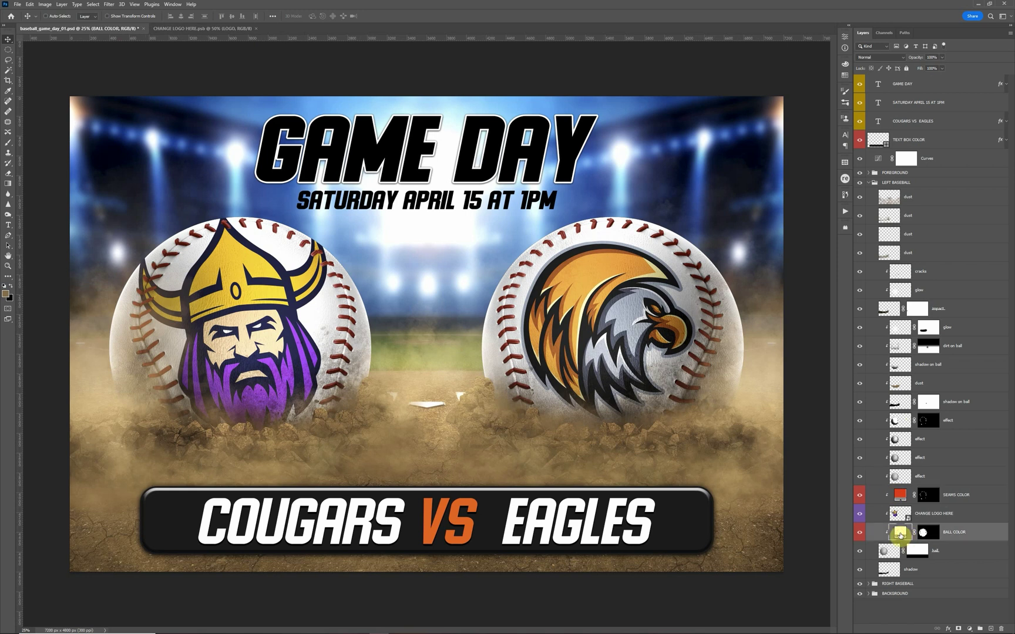
double_click(900, 533)
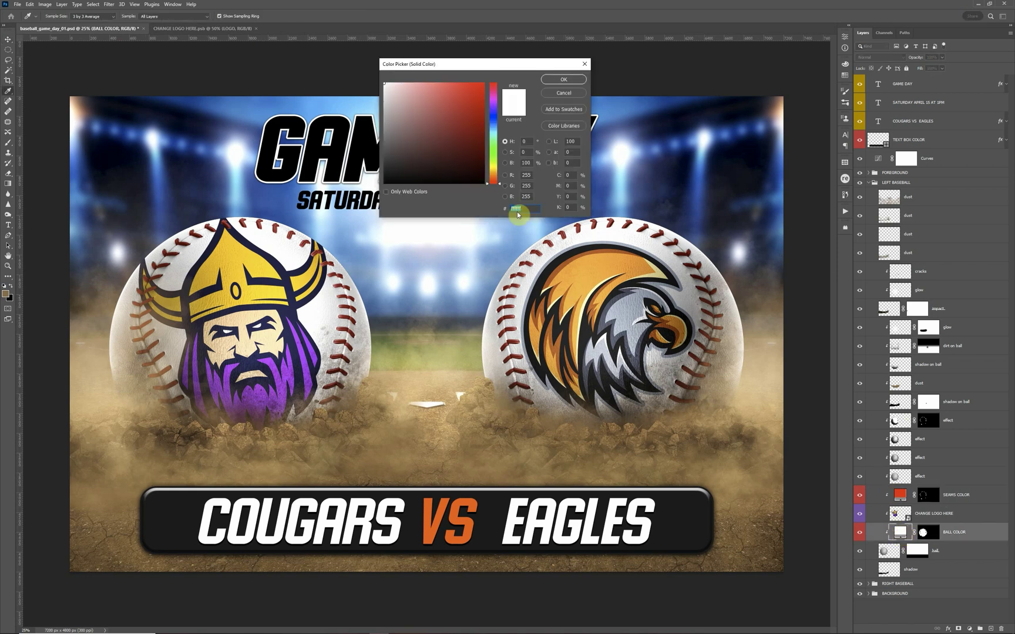
left_click_drag(496, 159, 487, 96)
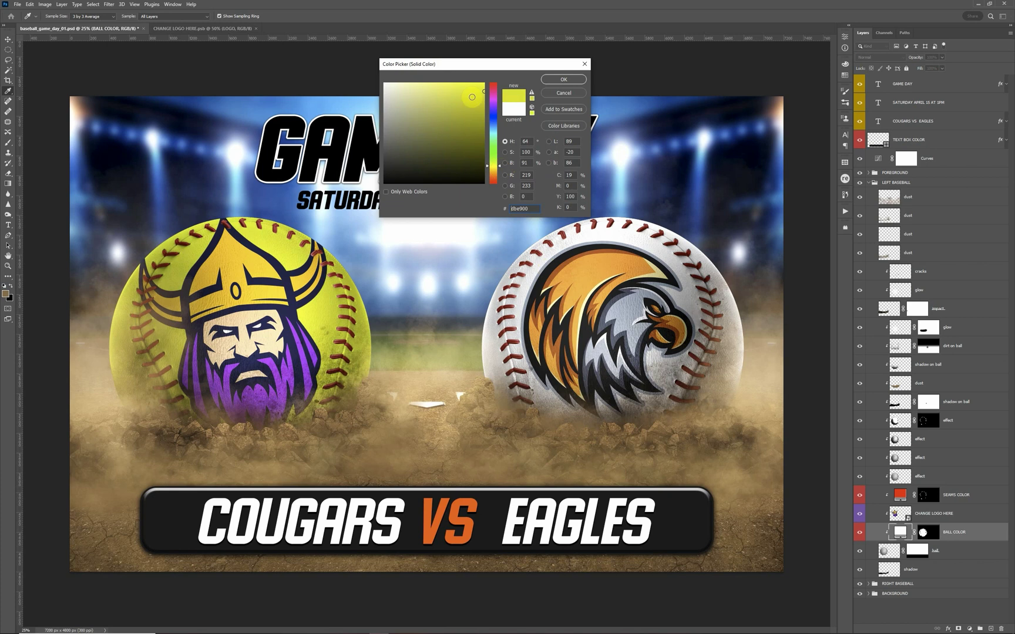
left_click(486, 87)
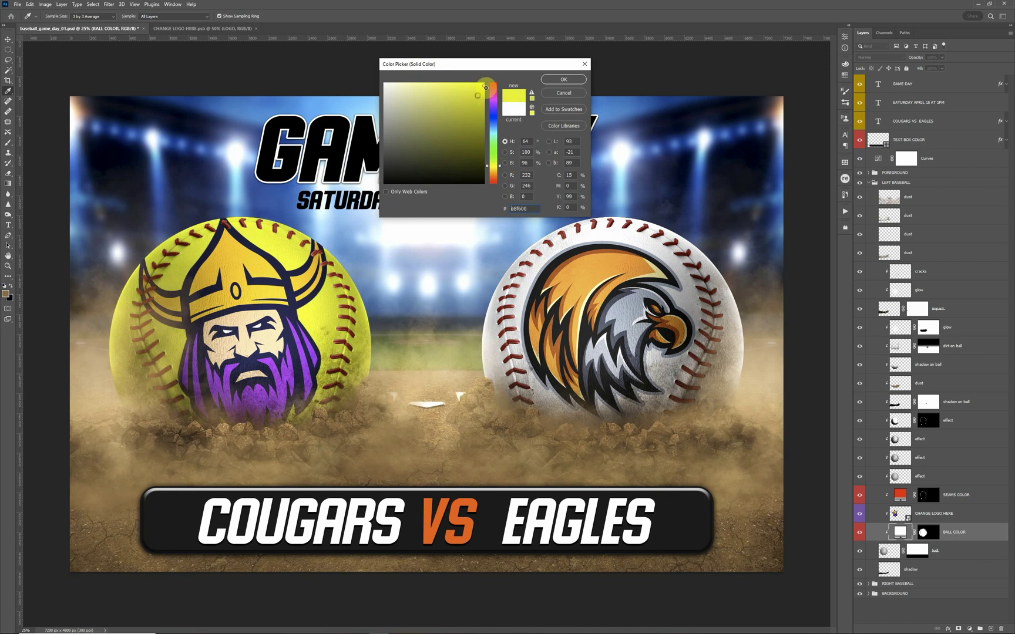
left_click(553, 80)
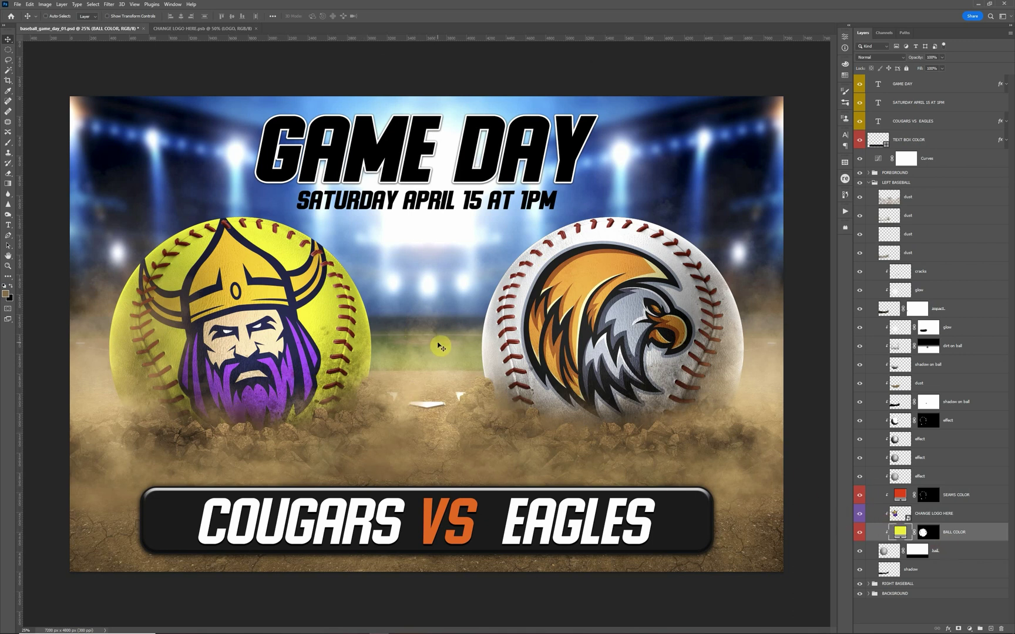
Step: Set the left baseball's SEAMS COLOR fill to black, 000000
double_click(902, 496)
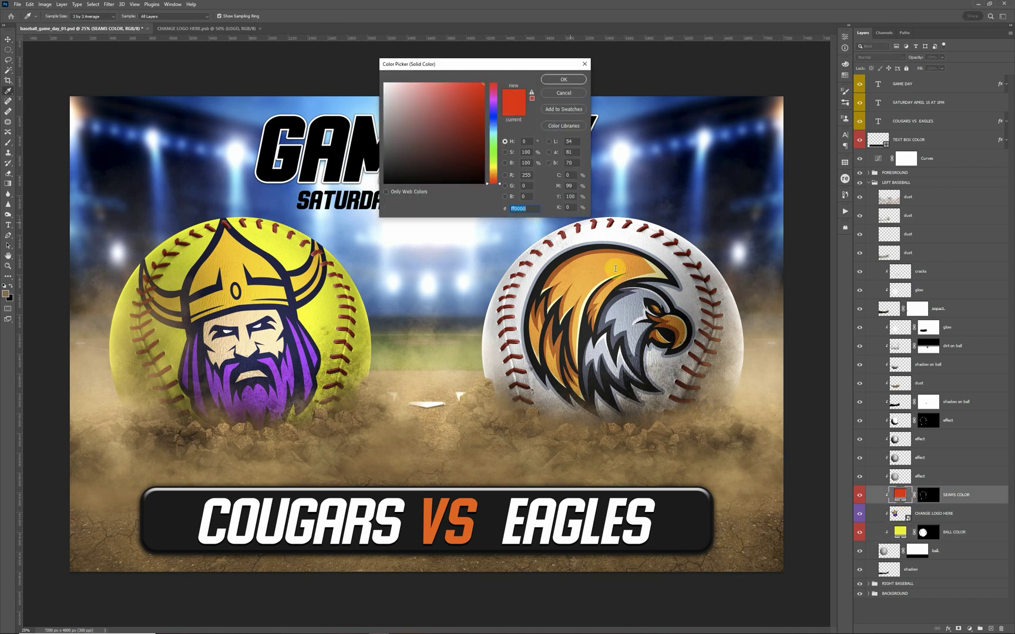
left_click_drag(427, 155, 376, 187)
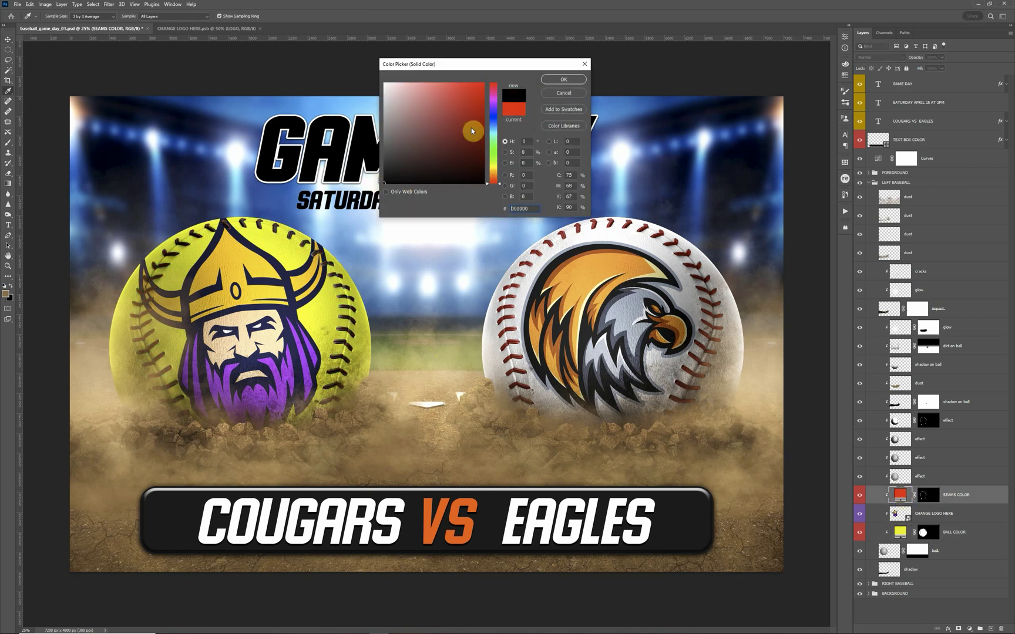
left_click(564, 80)
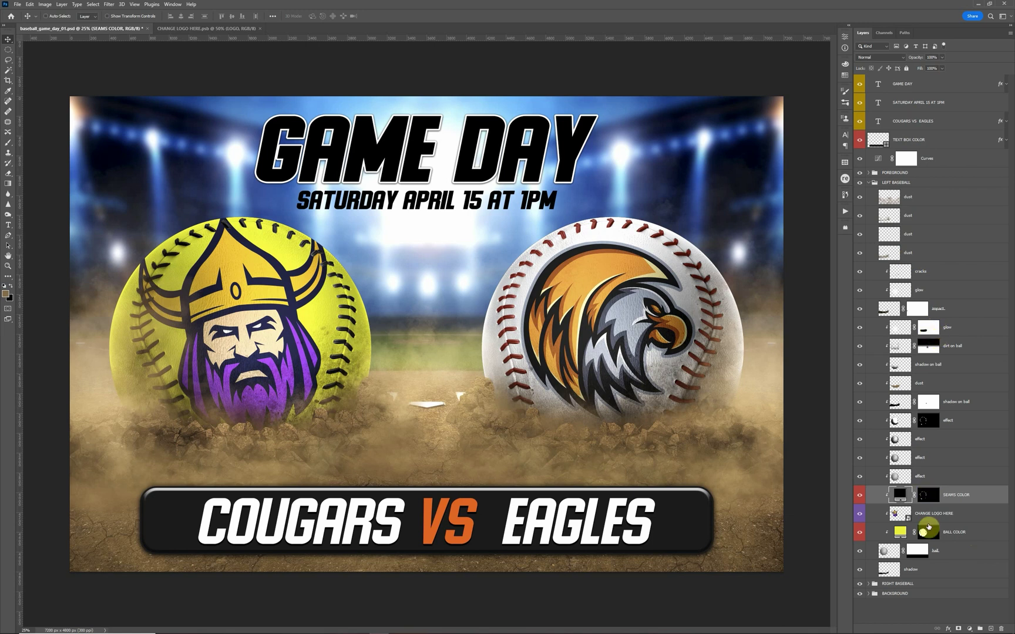
Step: Collapse the LEFT BASEBALL group and examine the color and logo layers inside the RIGHT BASEBALL group
left_click(961, 538)
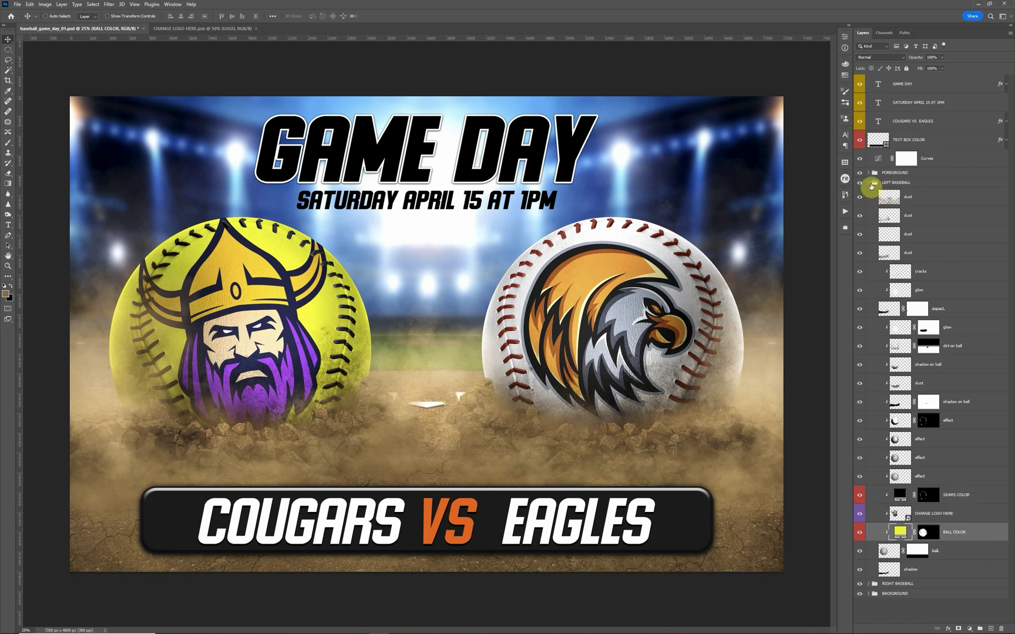
left_click(868, 182)
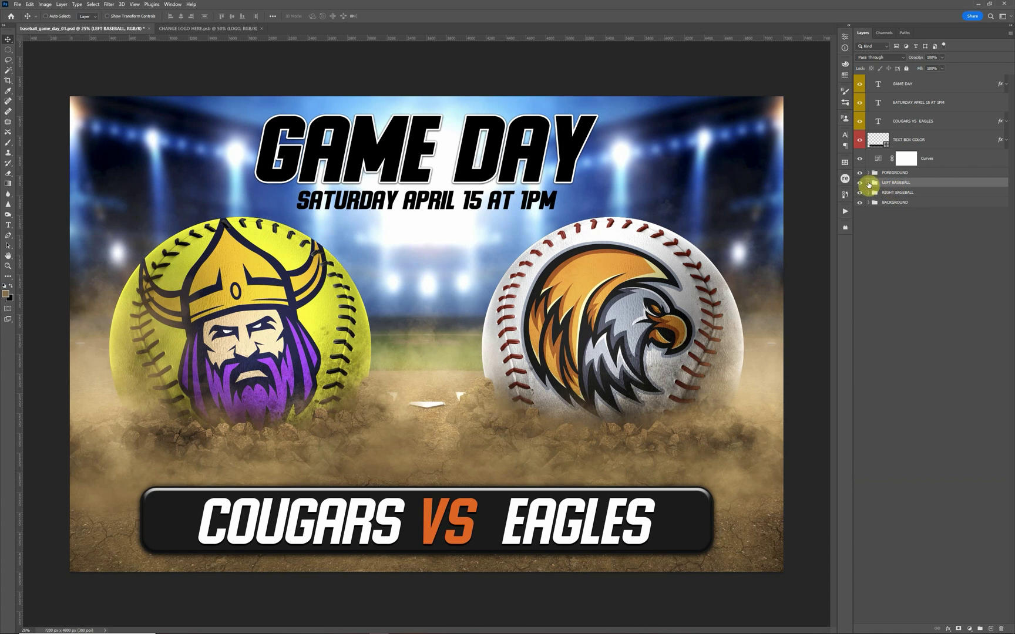
left_click(868, 192)
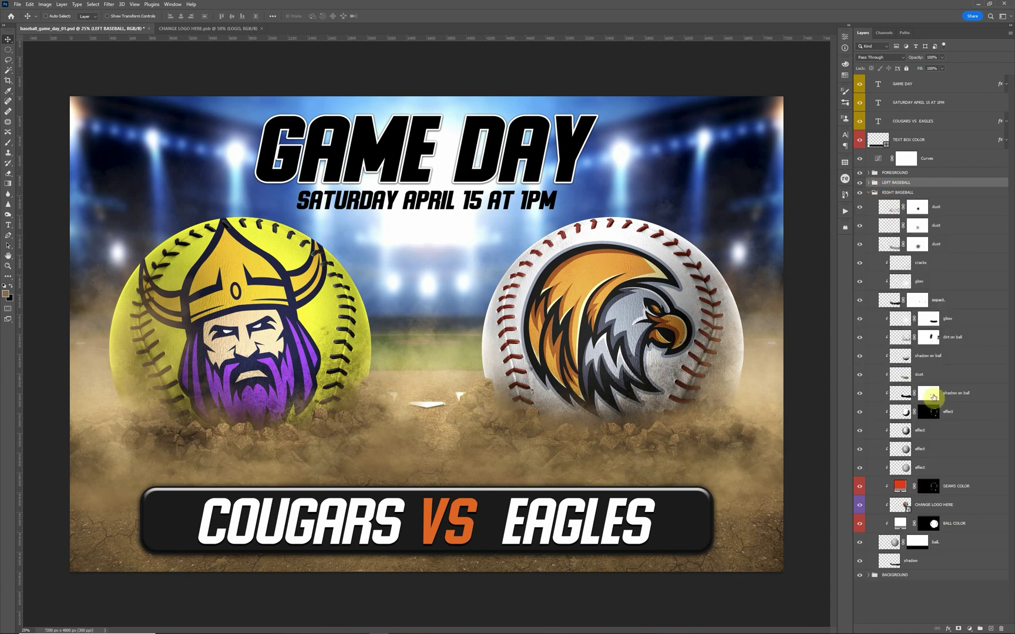
left_click(868, 193)
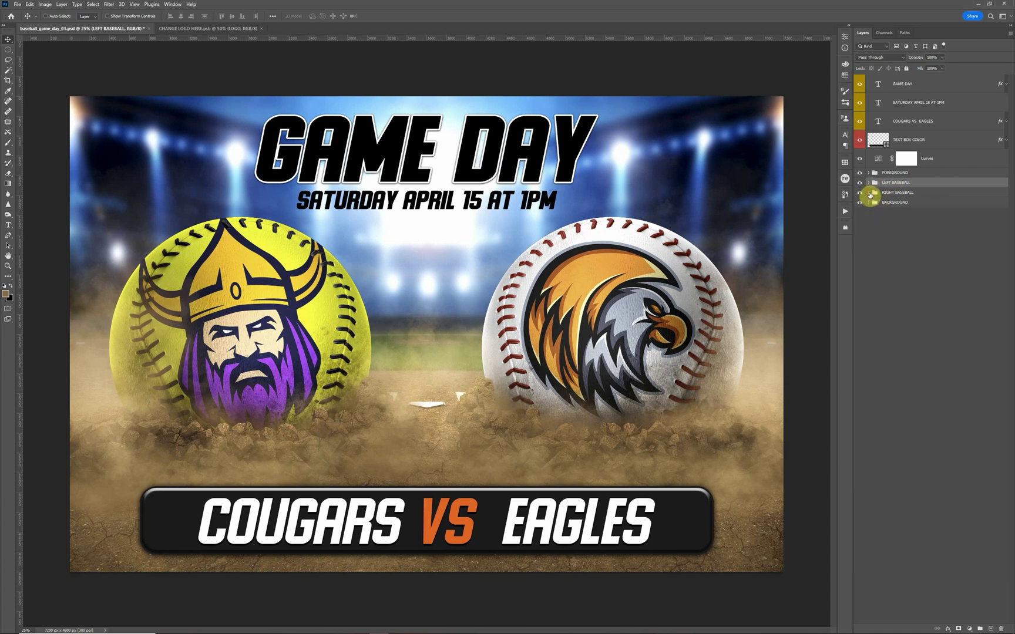
Step: Compare the poster with the BACKGROUND BLUR layer hidden and shown, and look through the BACKGROUND and FOREGROUND groups
left_click(868, 203)
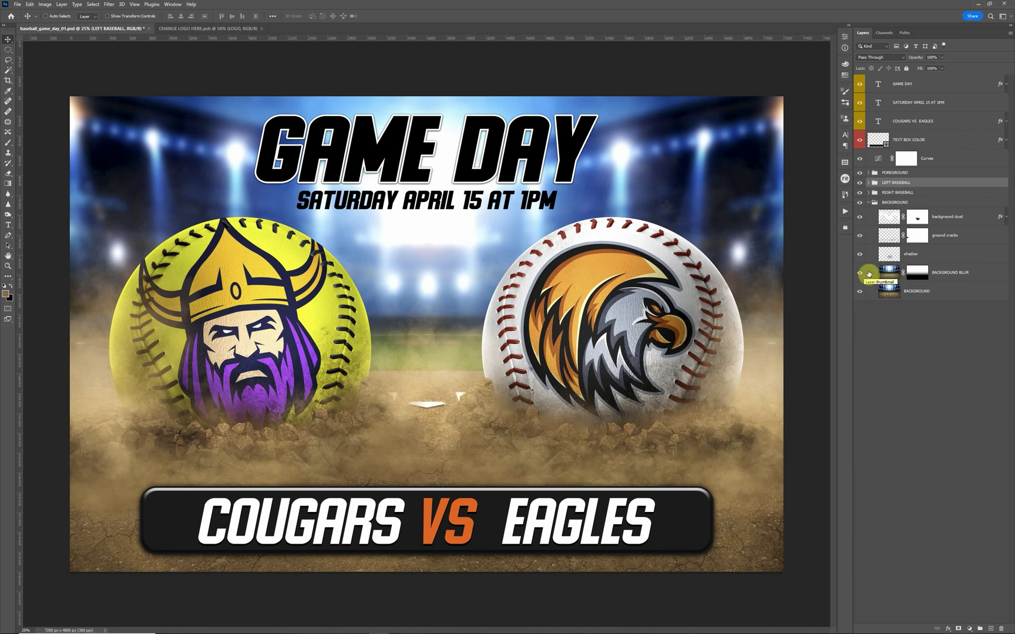
left_click(966, 276)
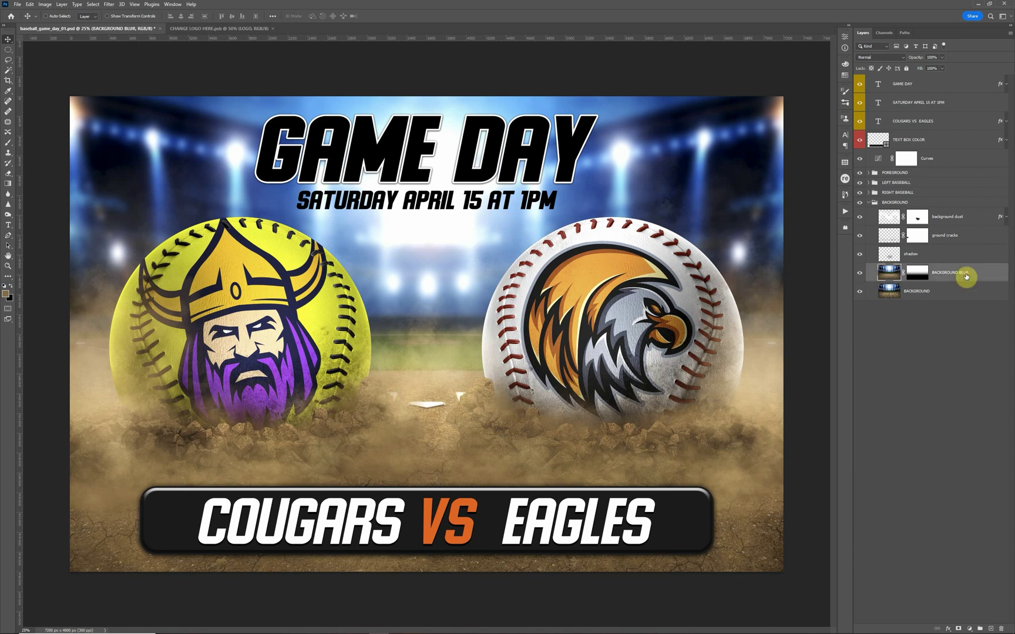
left_click(952, 290)
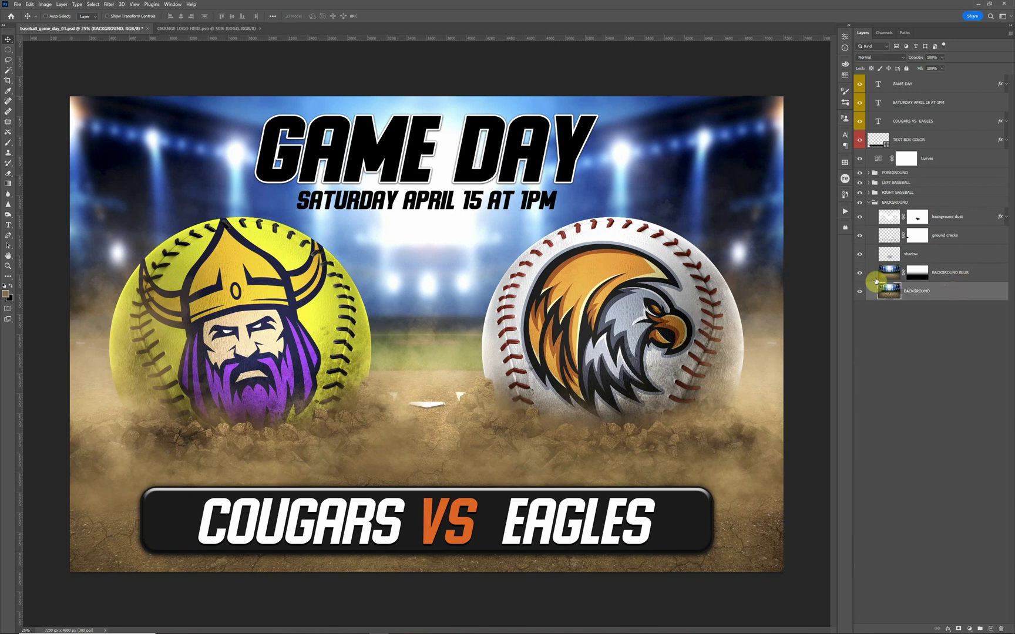
left_click(897, 277)
left_click(860, 274)
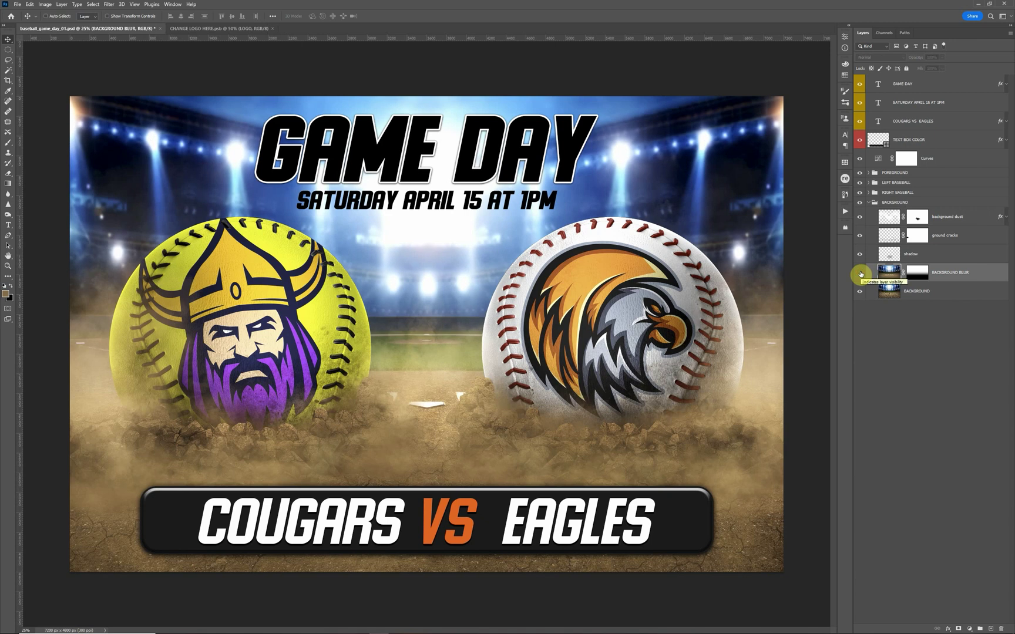
left_click(860, 274)
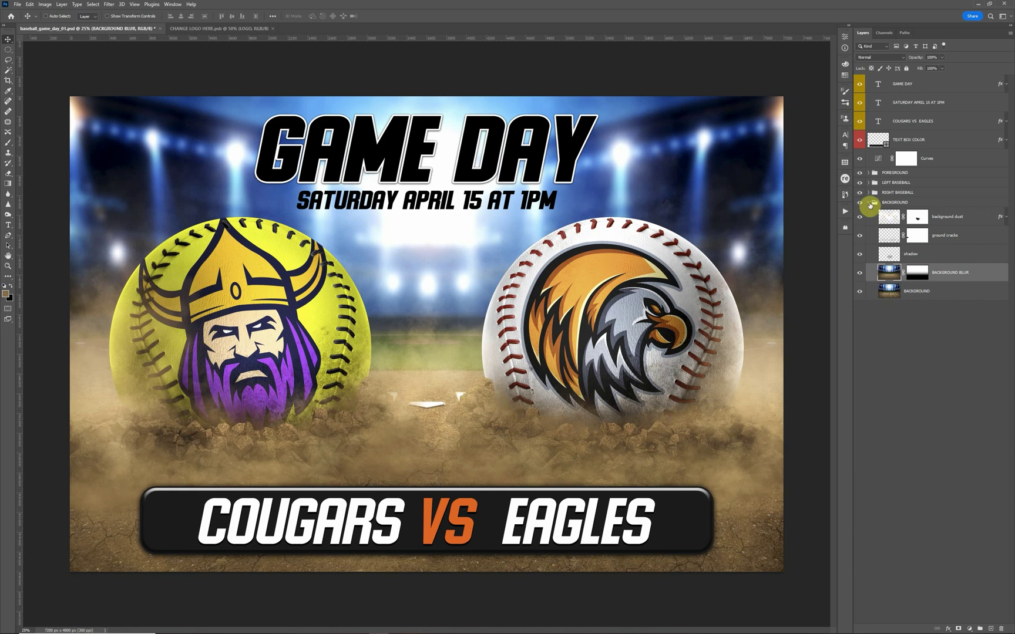
left_click(868, 202)
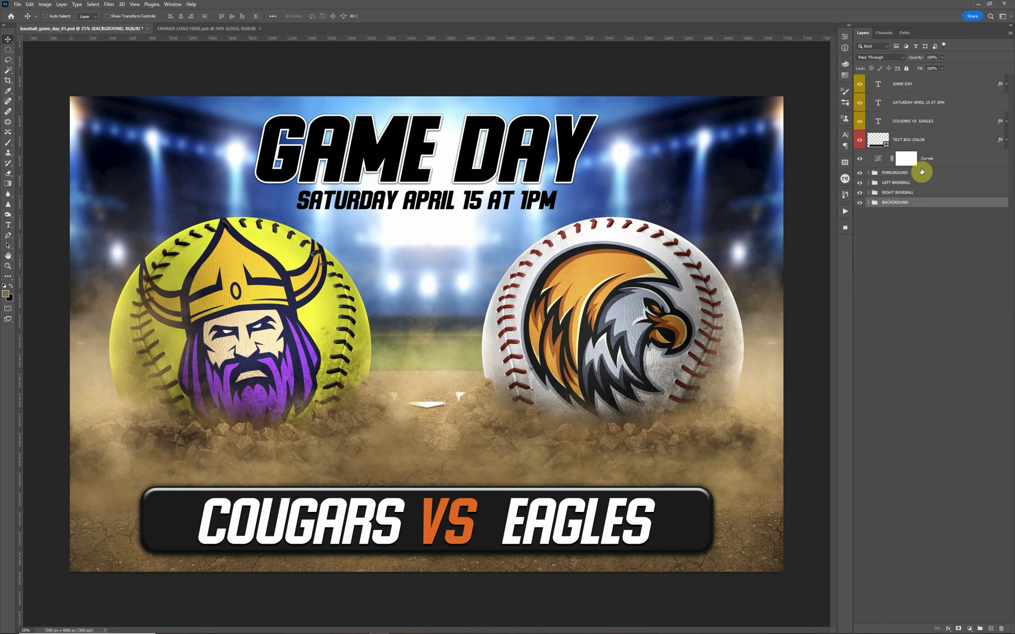
left_click(868, 173)
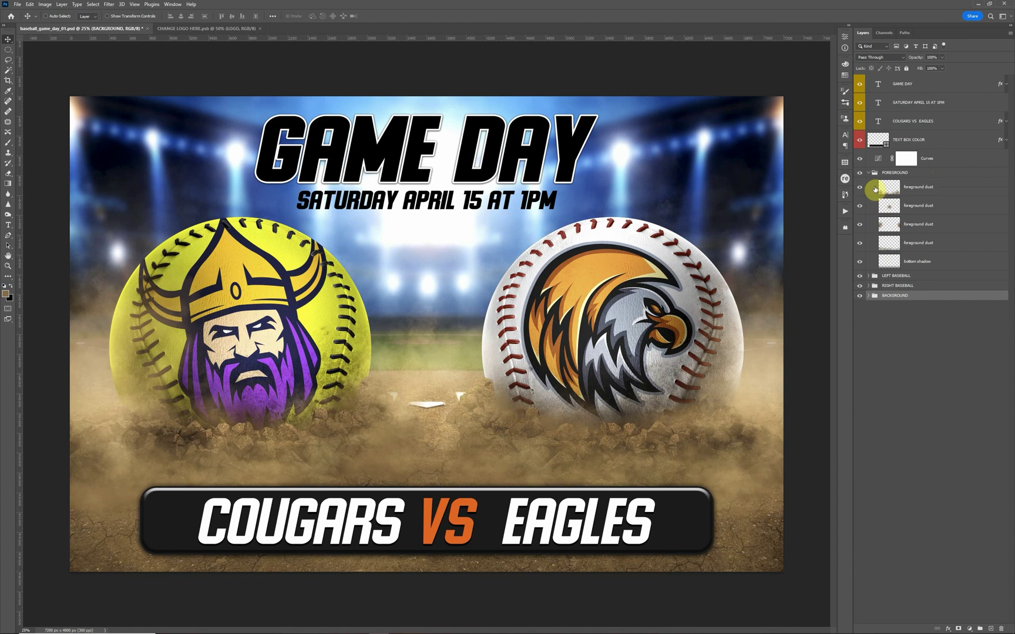
left_click(869, 173)
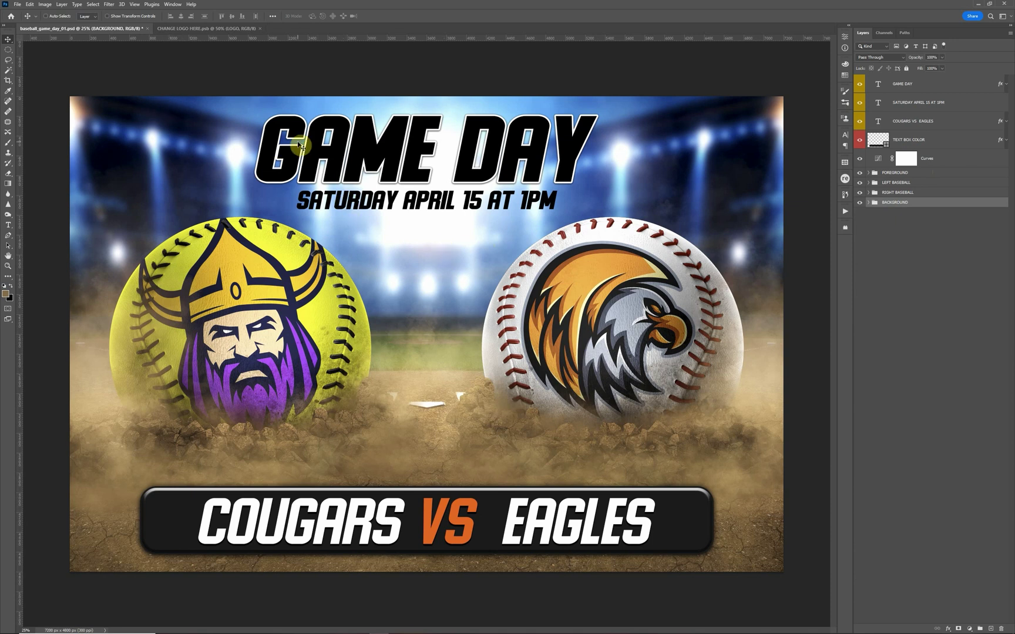
Step: Switch the canvas size units to inches, set the canvas height to 18 inches, and dismiss the driver update notification
left_click(46, 7)
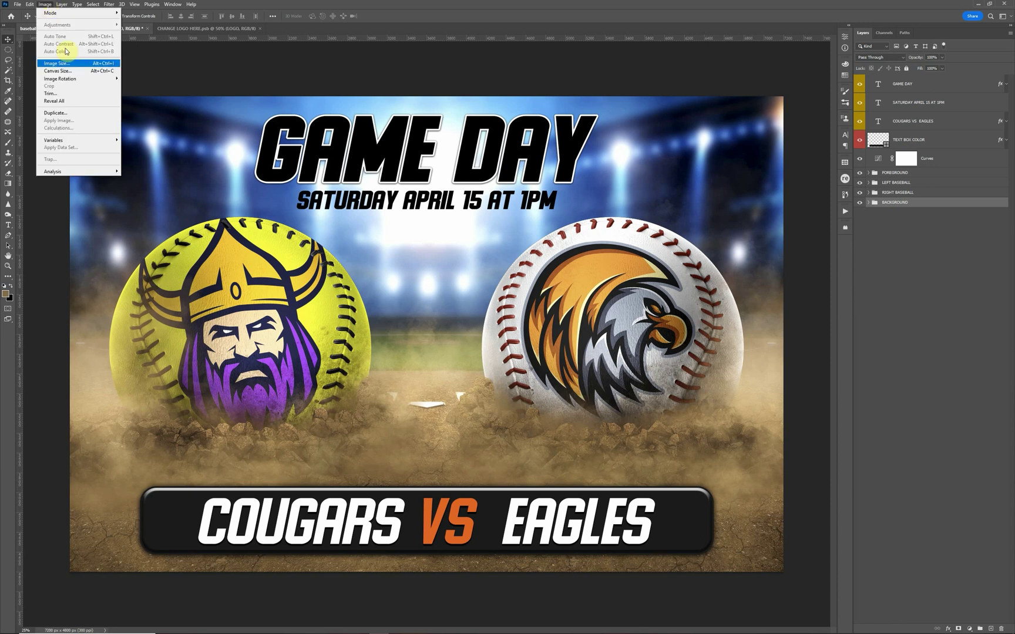
left_click(65, 71)
left_click(519, 204)
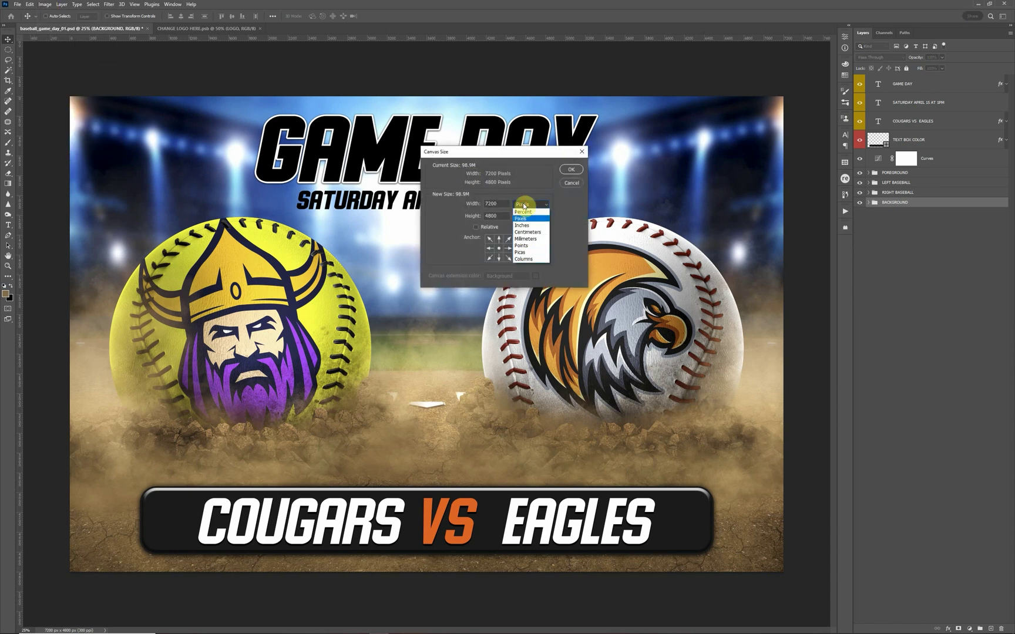
left_click(521, 220)
double_click(501, 217)
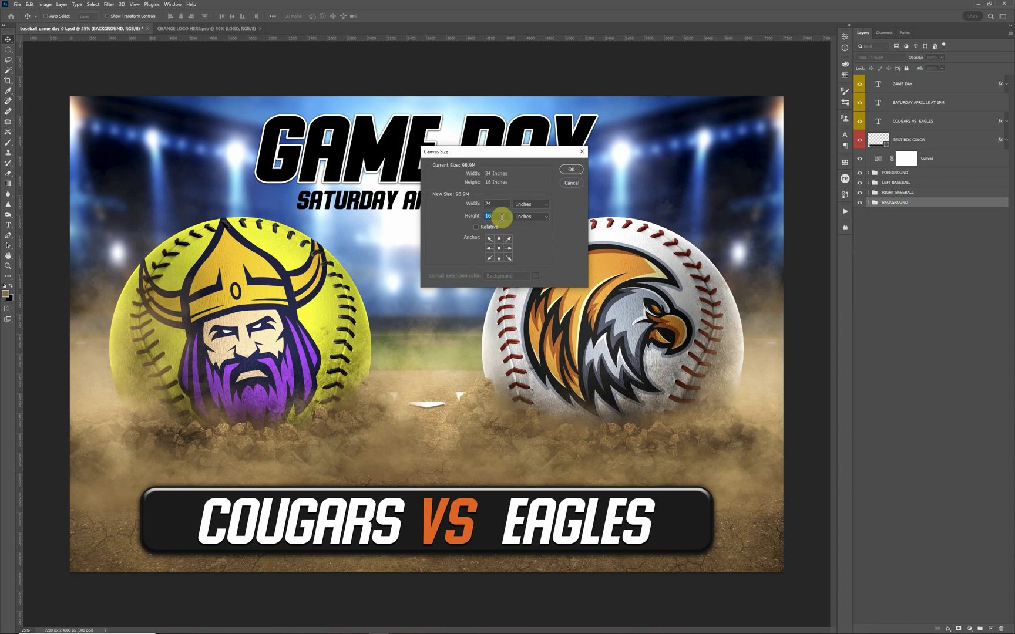
type("18")
left_click(571, 169)
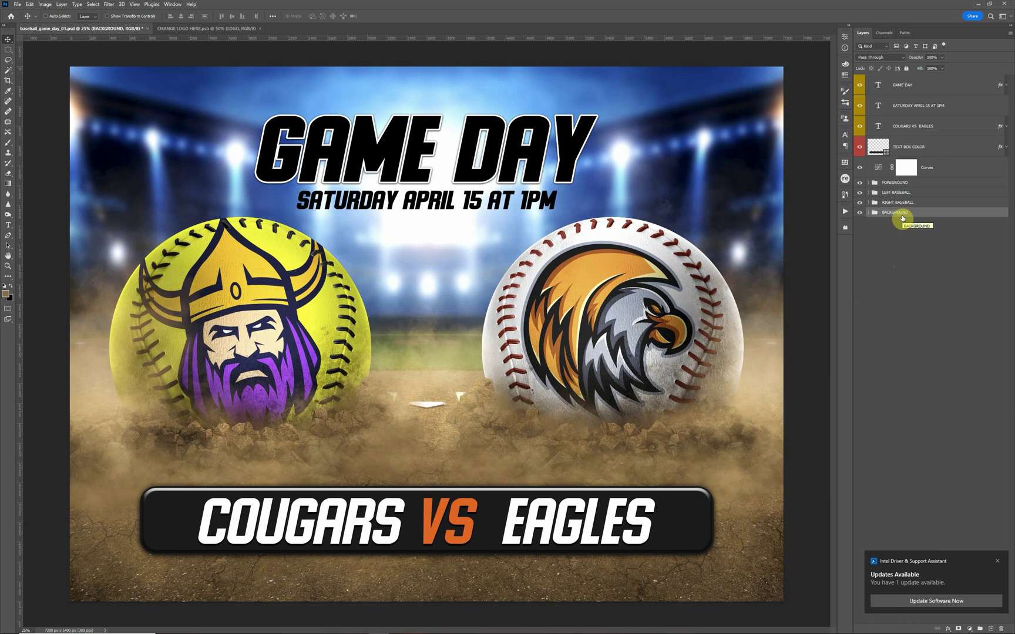
left_click(996, 561)
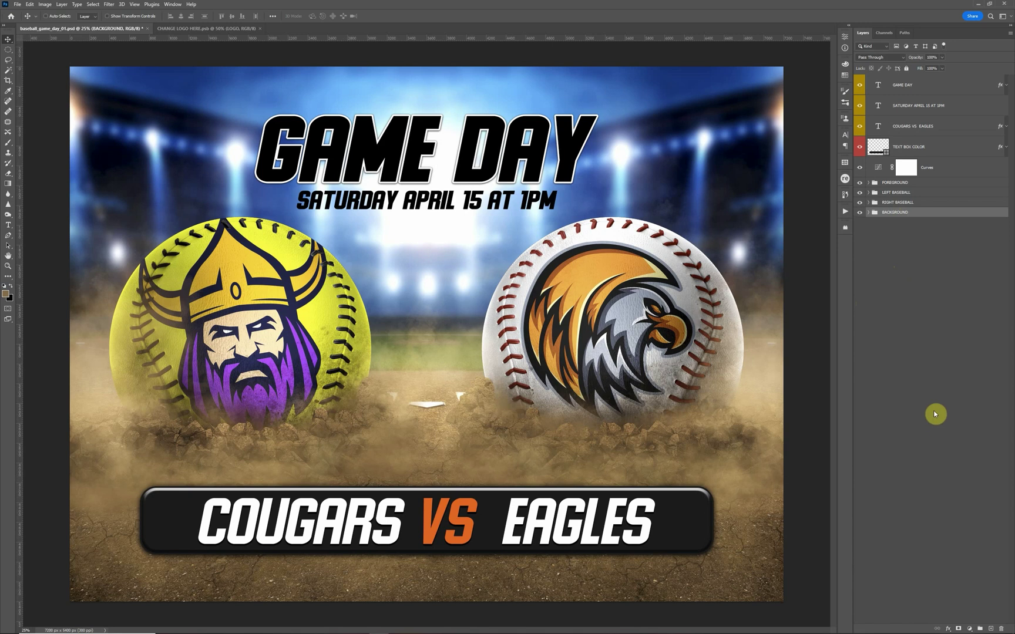